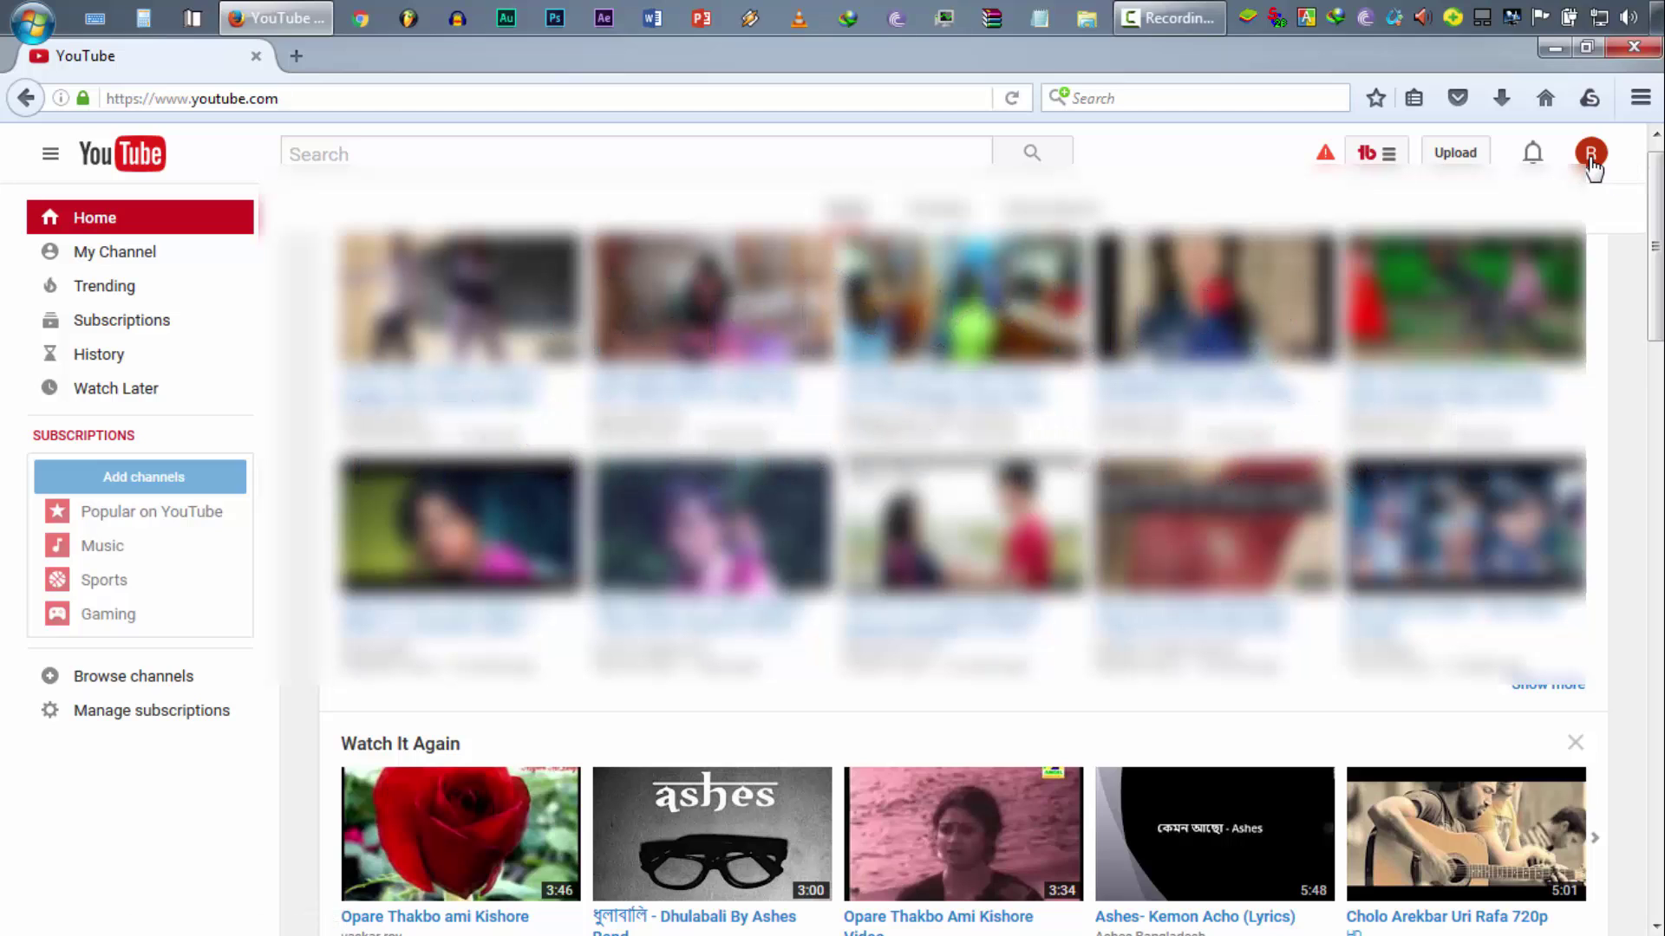
Step: Open the channel's advanced settings in Creator Studio
{"action": "left_click", "coordinate": [1592, 158]}
{"action": "left_click", "coordinate": [1531, 314]}
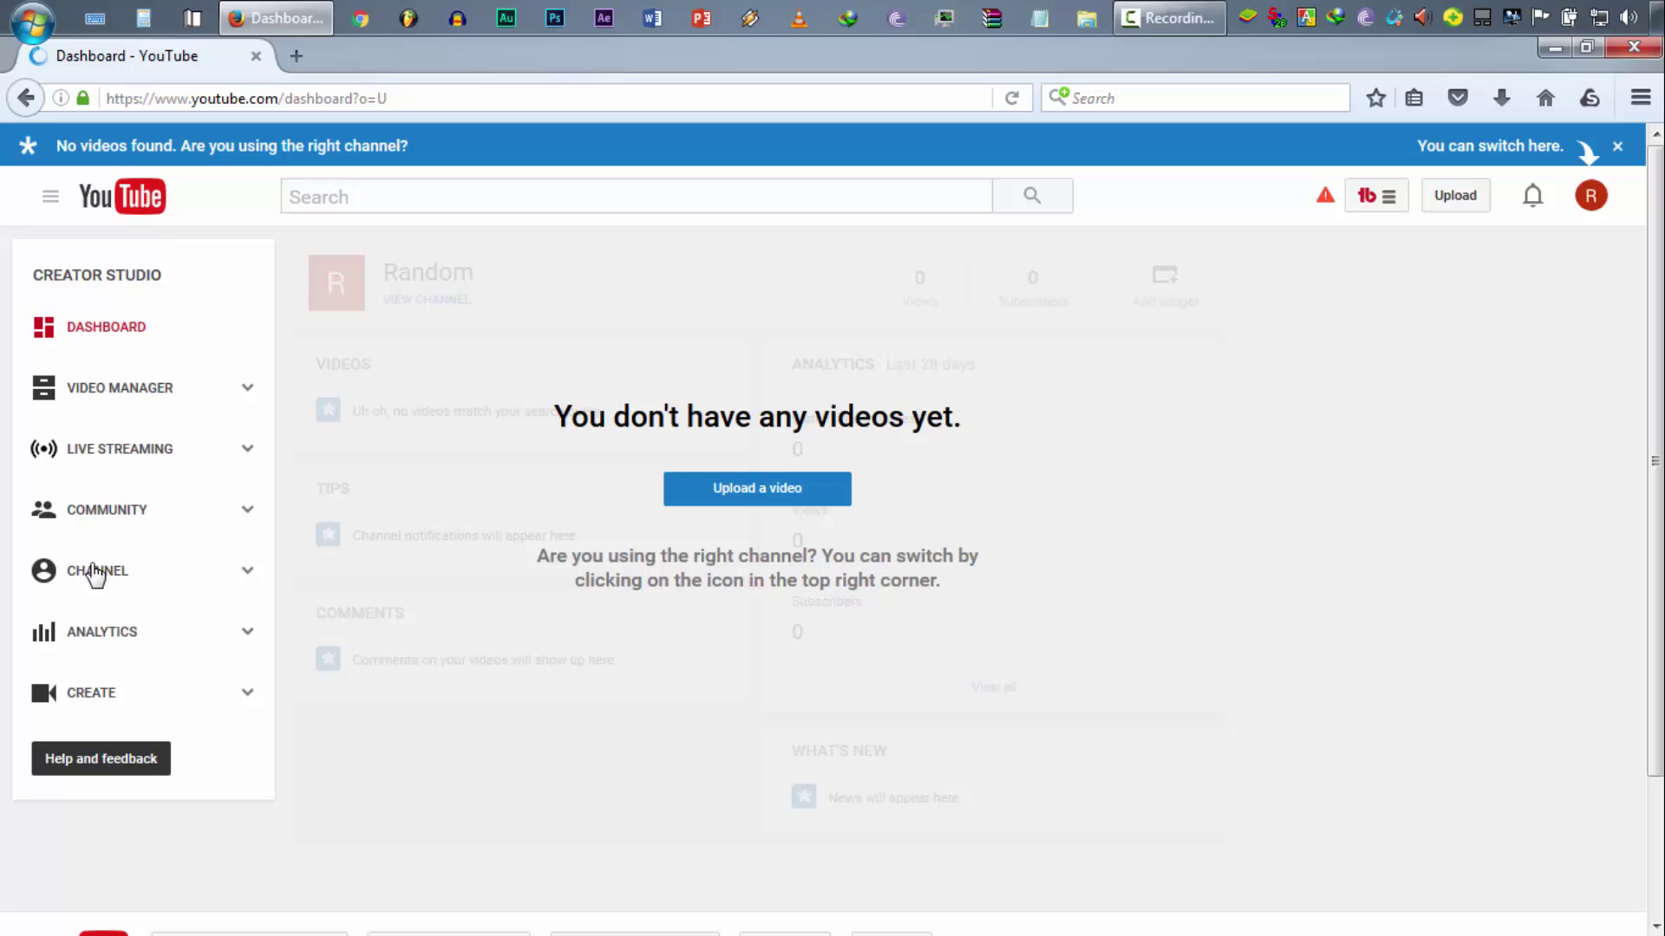
{"action": "left_click", "coordinate": [202, 579]}
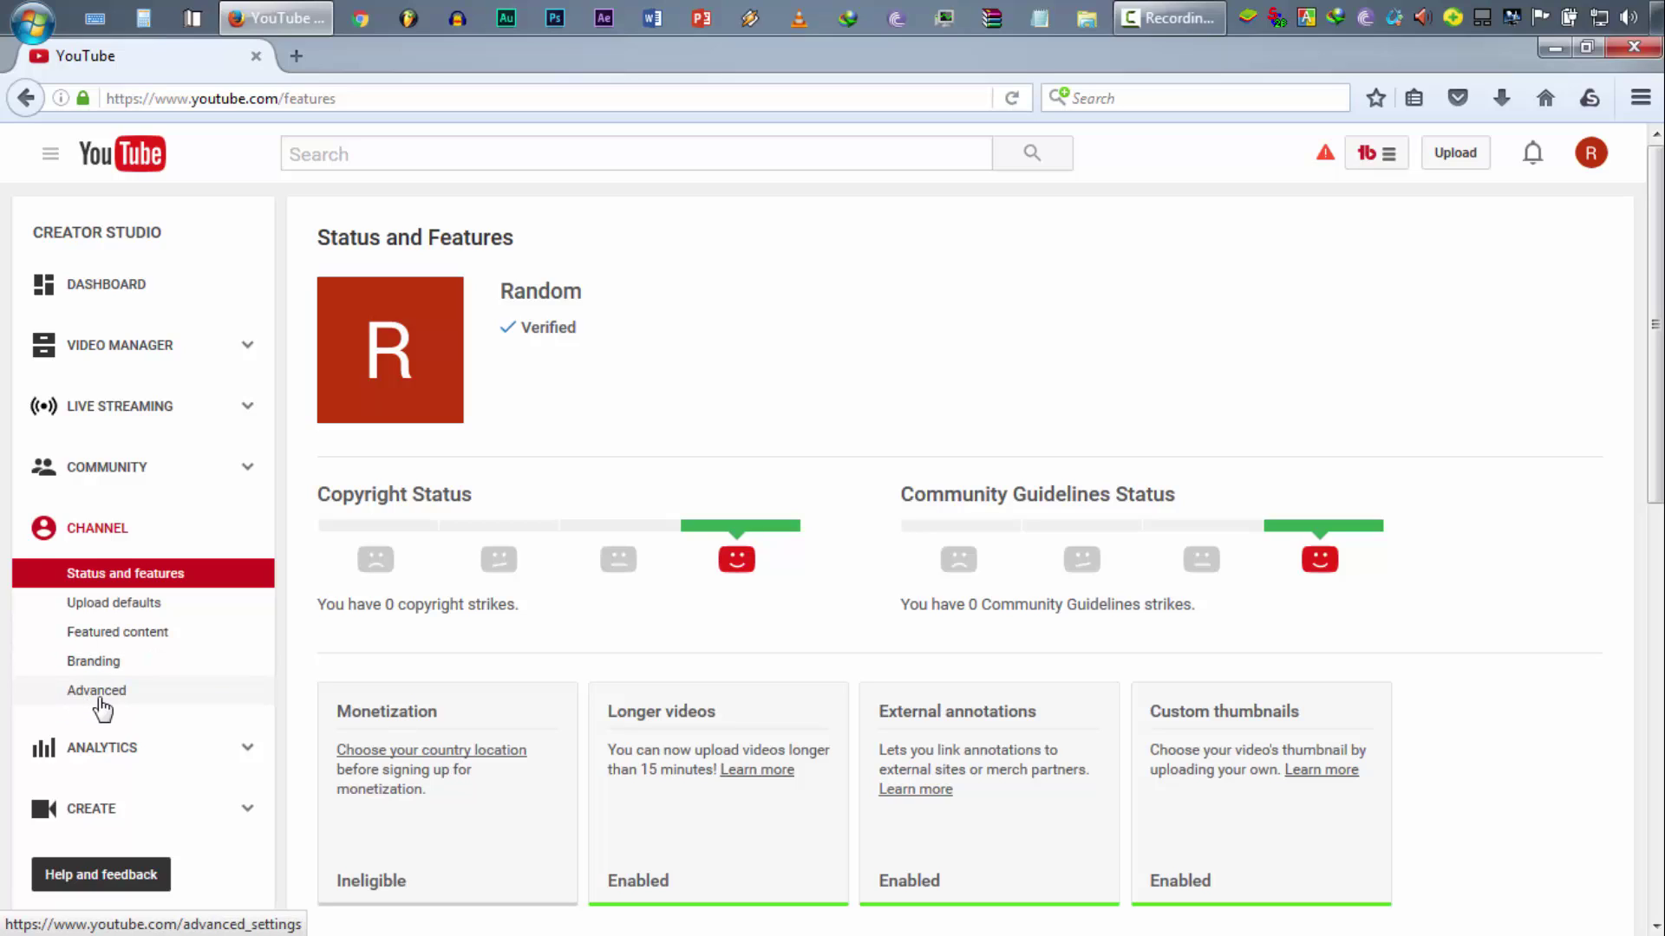
{"action": "left_click", "coordinate": [174, 697]}
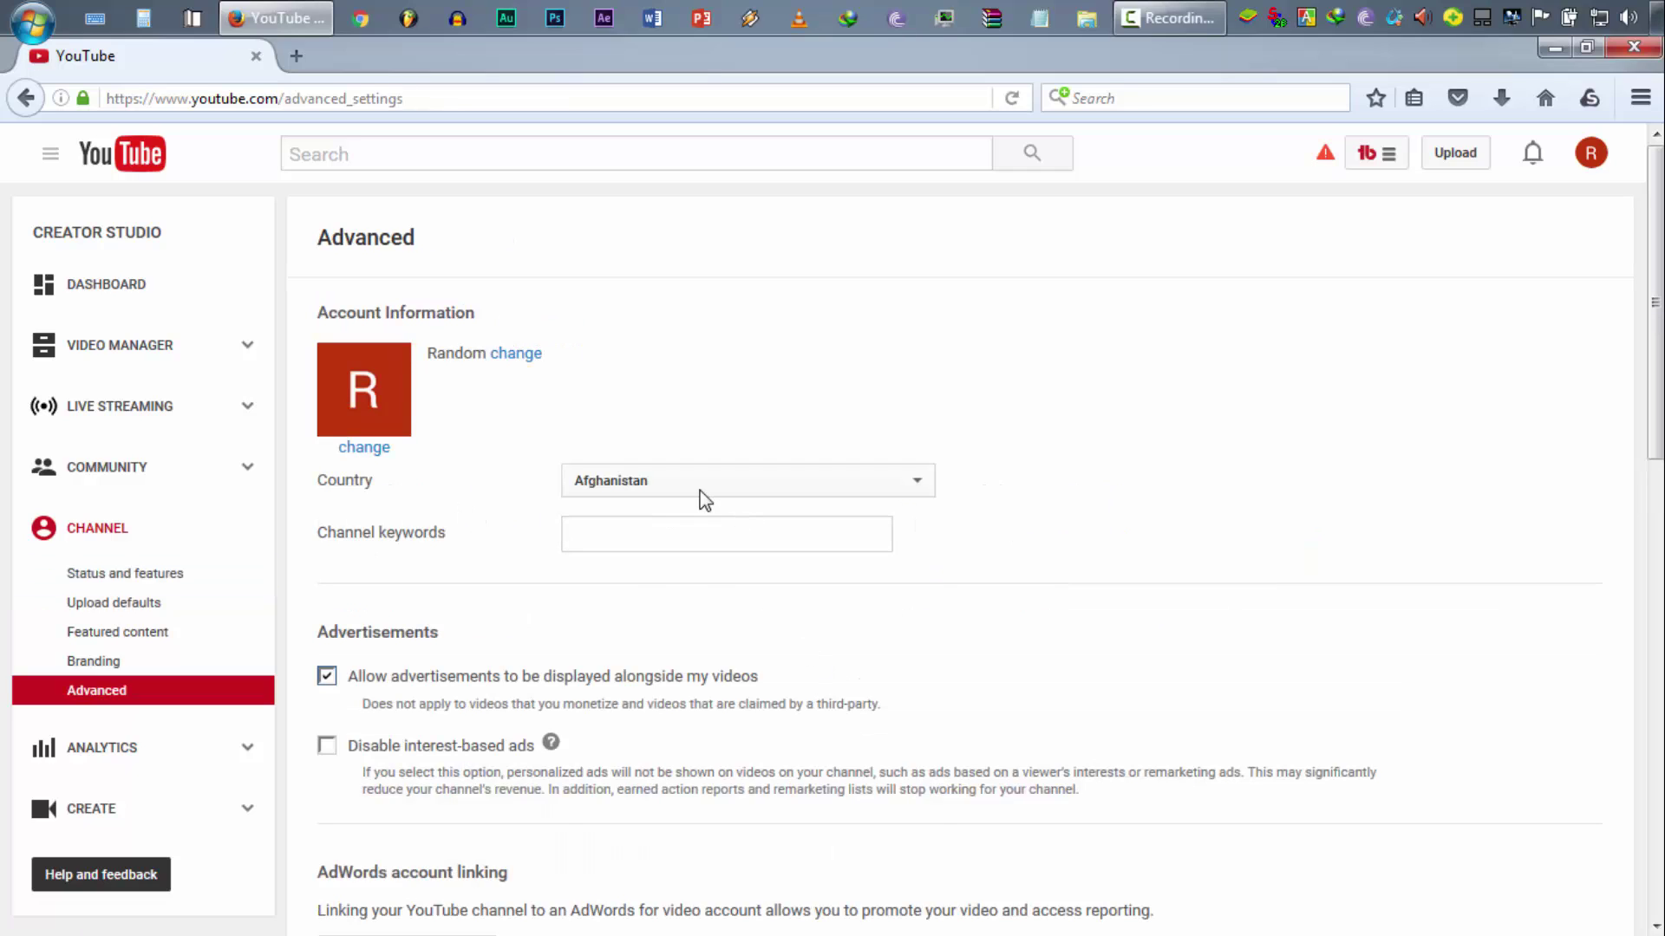
Step: Set the channel's country to United States and save the advanced settings
{"action": "left_click", "coordinate": [704, 499]}
{"action": "key", "text": "u"}
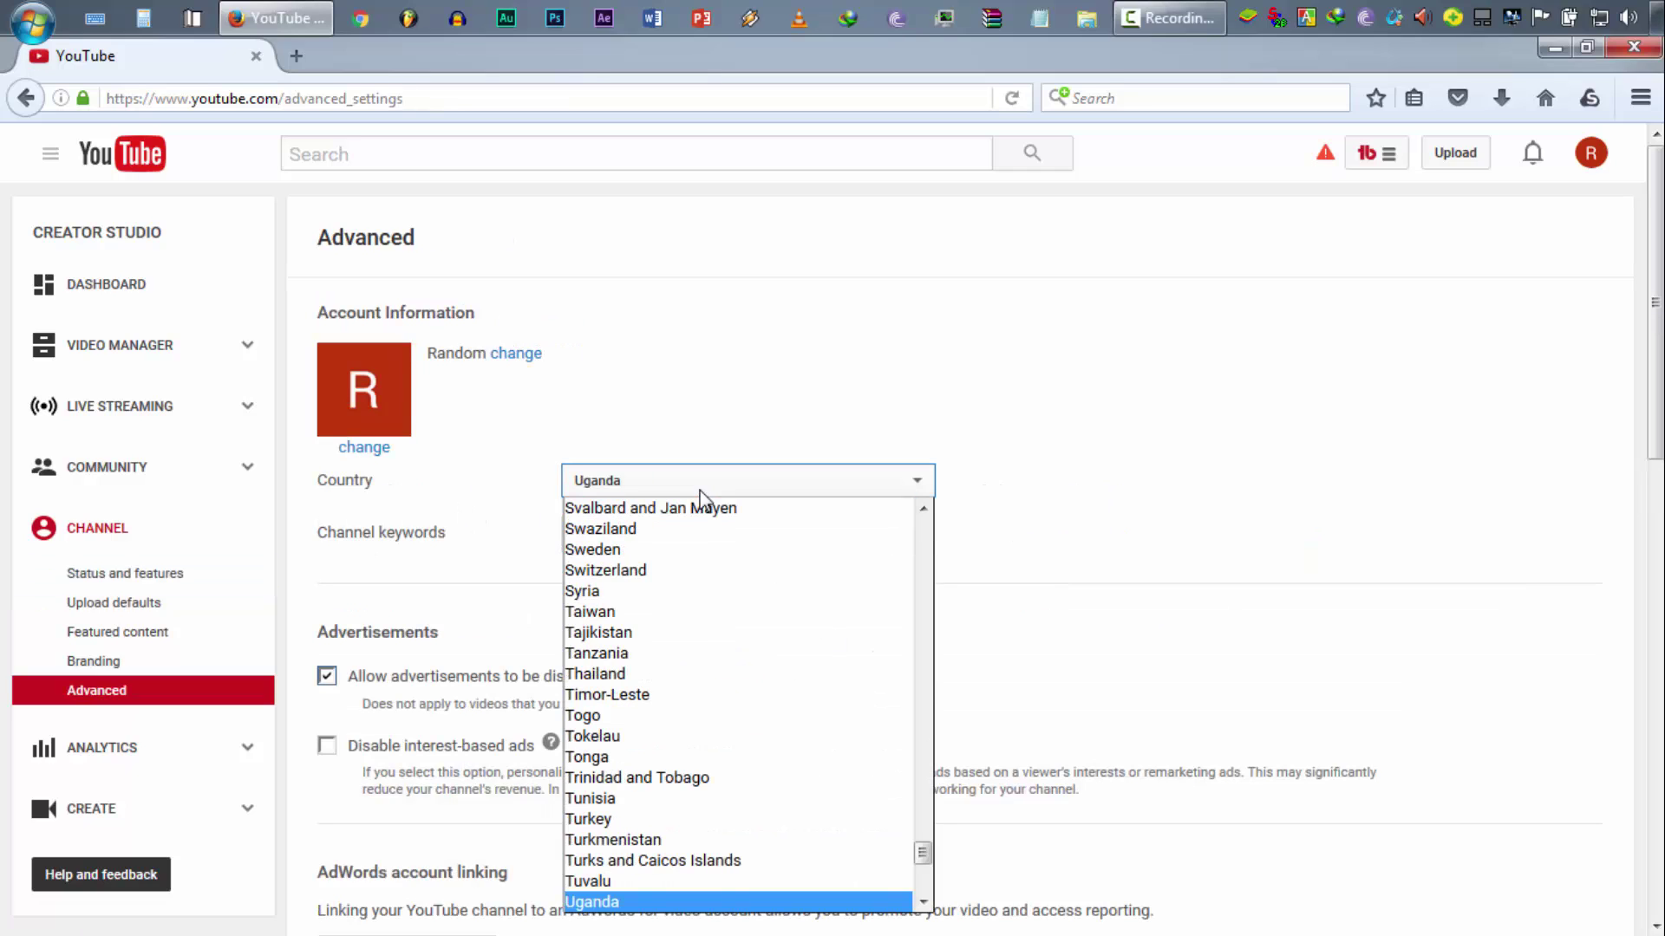
{"action": "scroll", "coordinate": [685, 753], "scroll_direction": "down", "scroll_amount": 4}
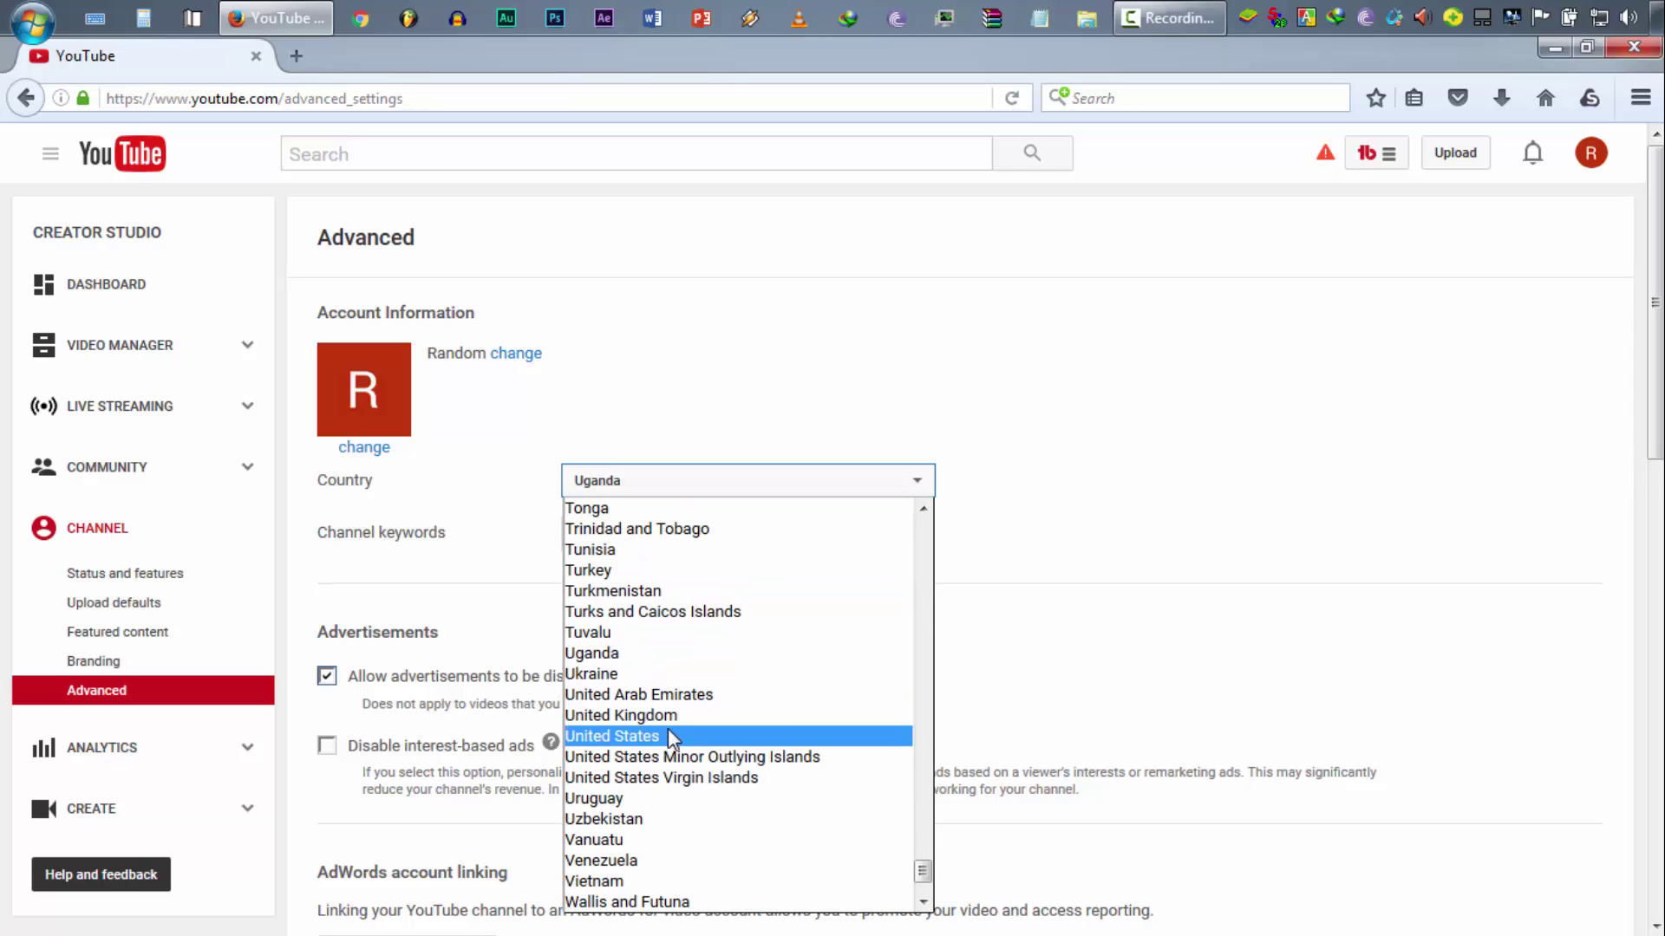
{"action": "left_click", "coordinate": [672, 737]}
{"action": "scroll", "coordinate": [902, 587], "scroll_direction": "down", "scroll_amount": 10}
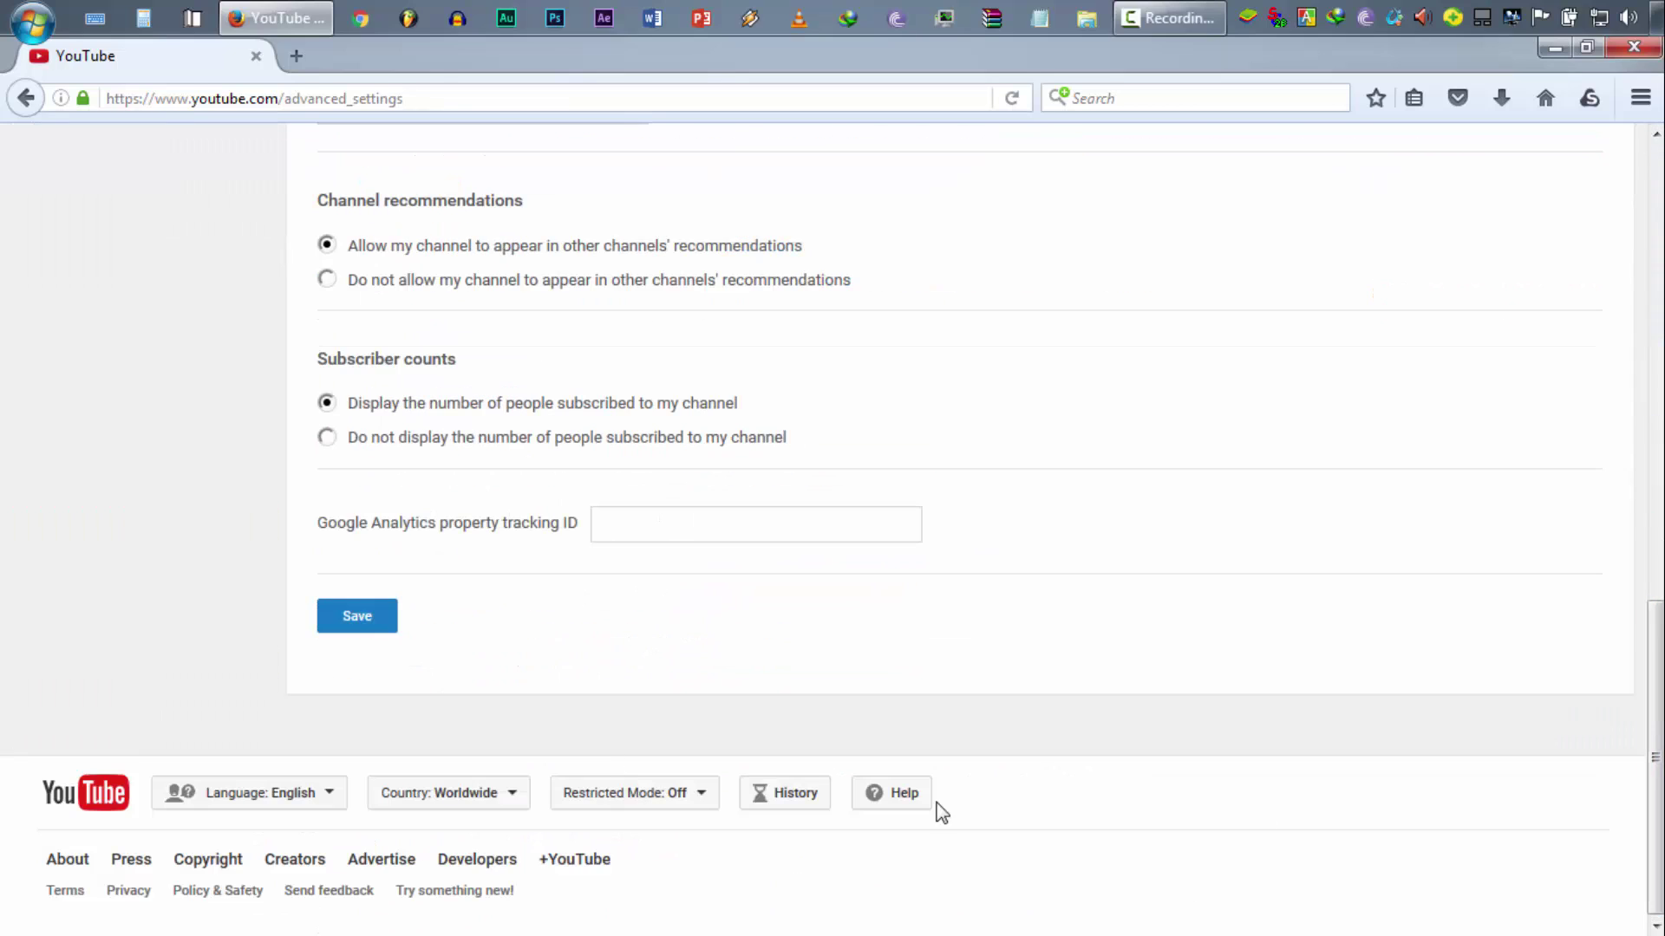
{"action": "left_click", "coordinate": [355, 619]}
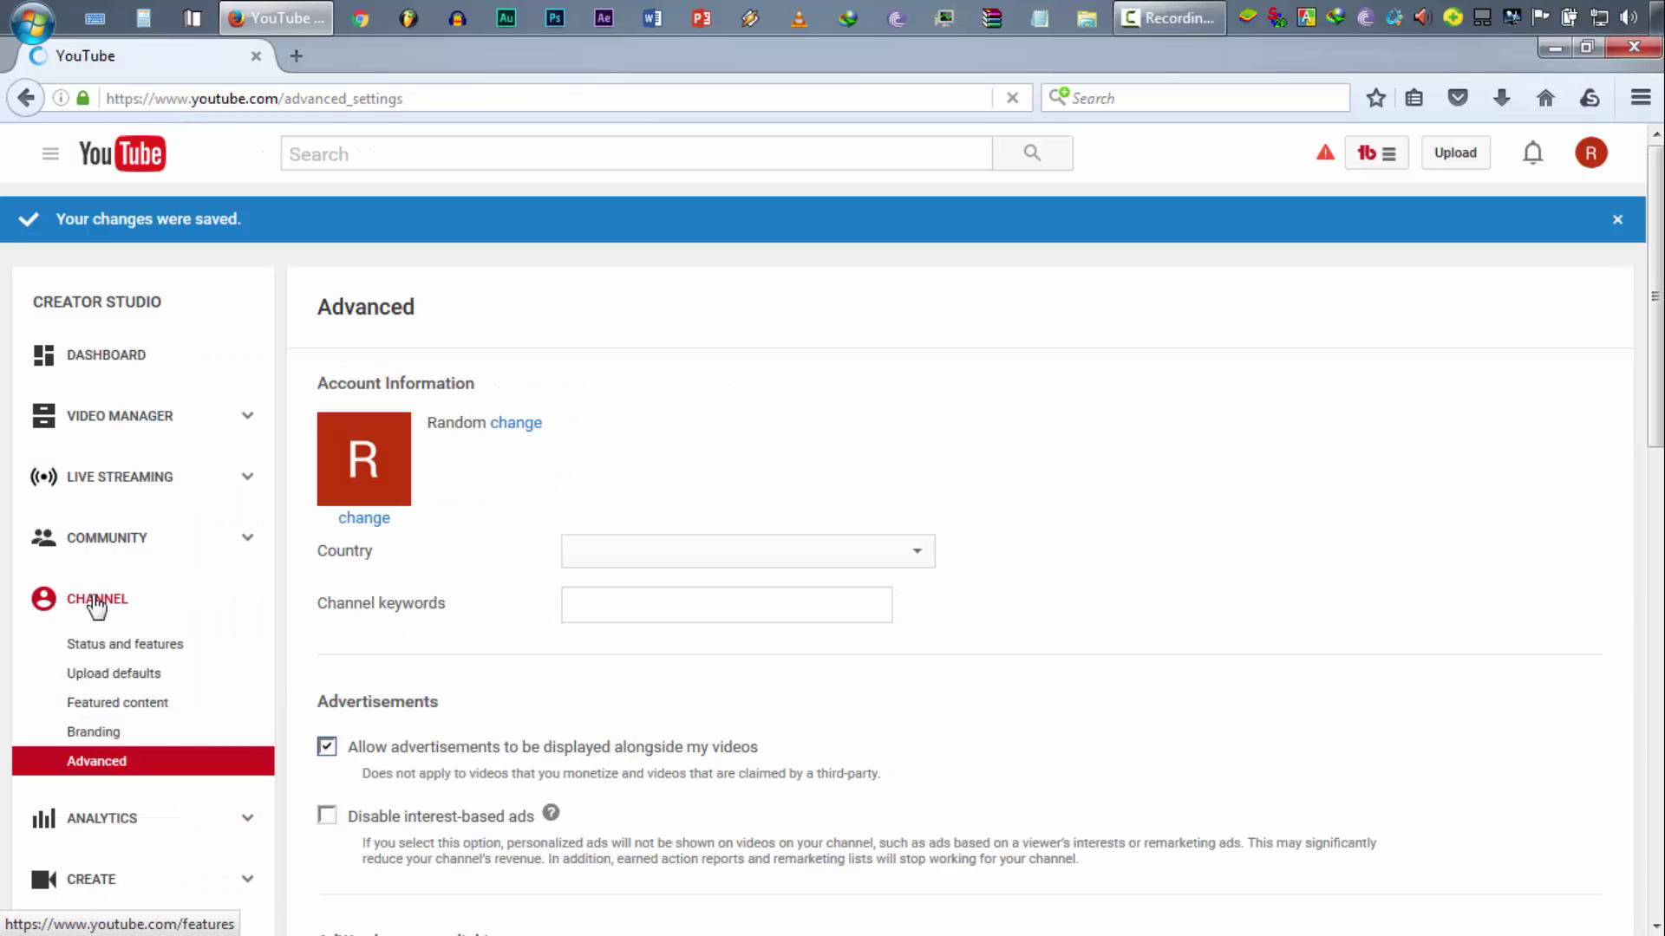
Step: Start enabling monetization from the channel's status and features page, reloading the monetization page to bring up the agreement
{"action": "left_click", "coordinate": [125, 645]}
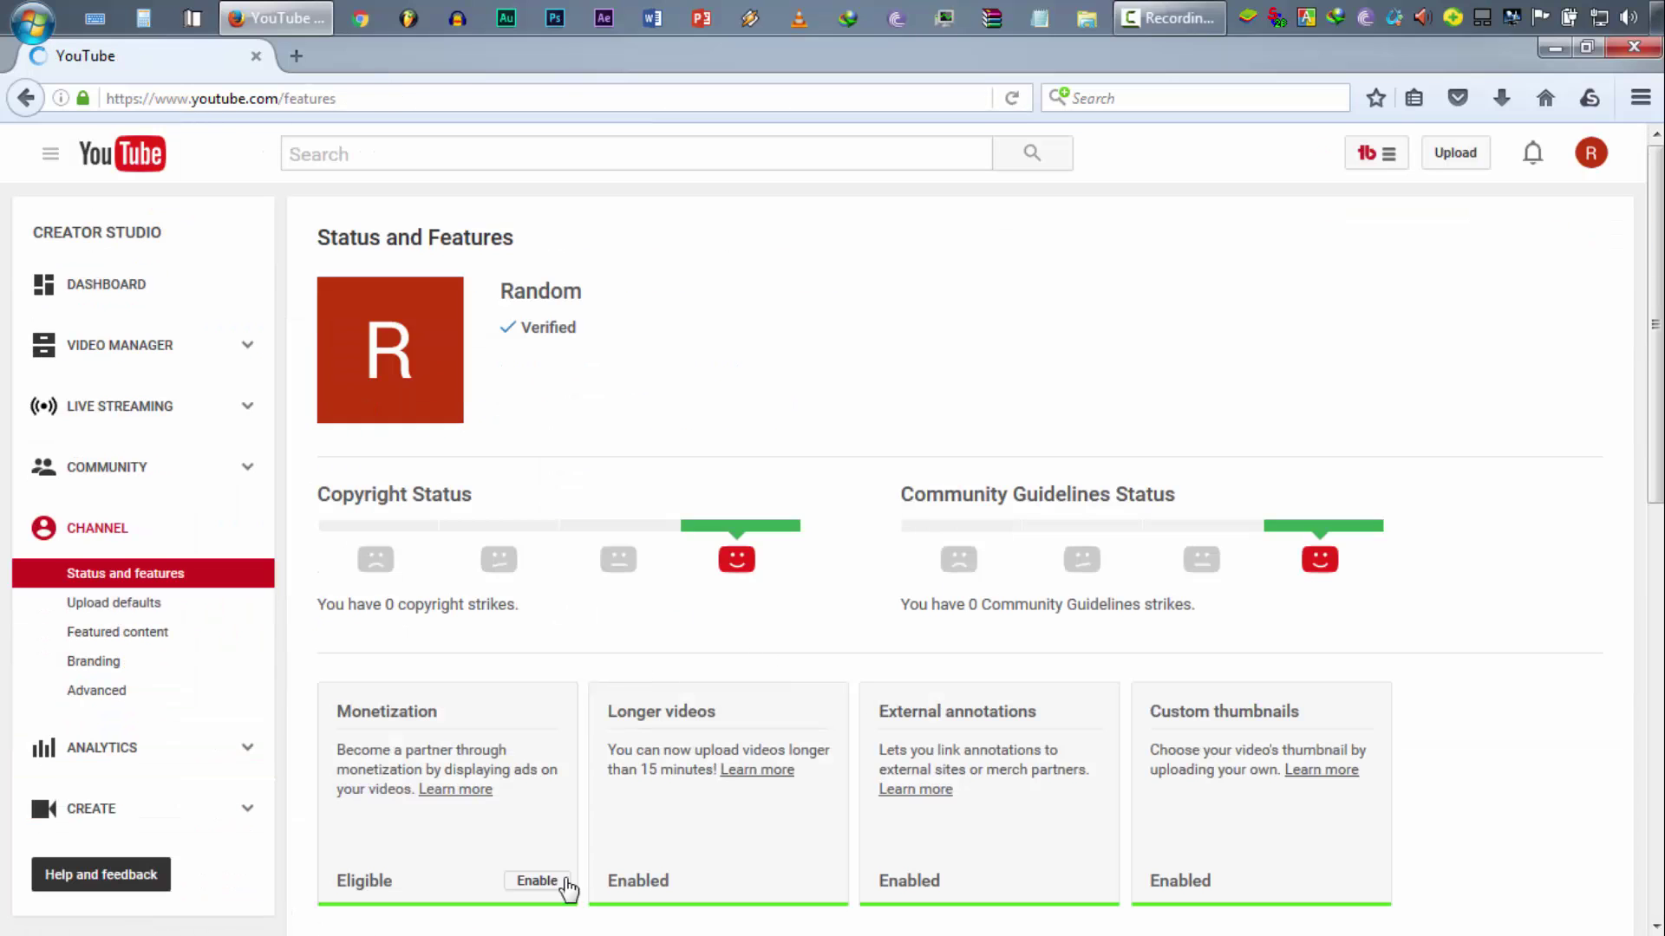
{"action": "left_click", "coordinate": [535, 882]}
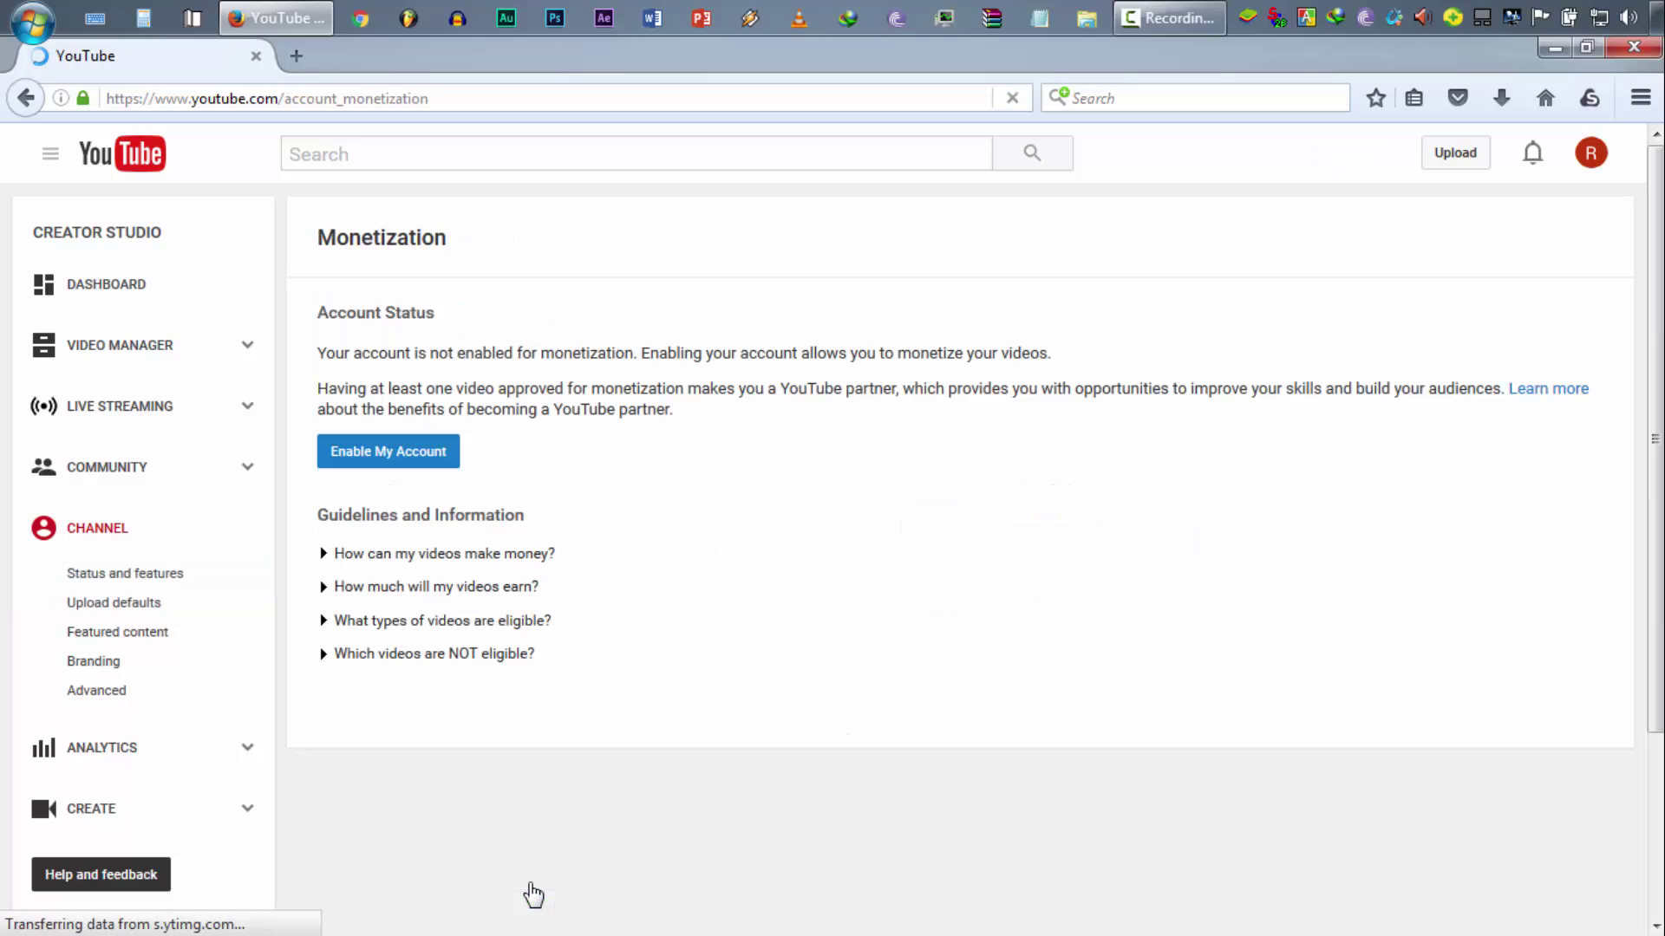
{"action": "left_click", "coordinate": [399, 457]}
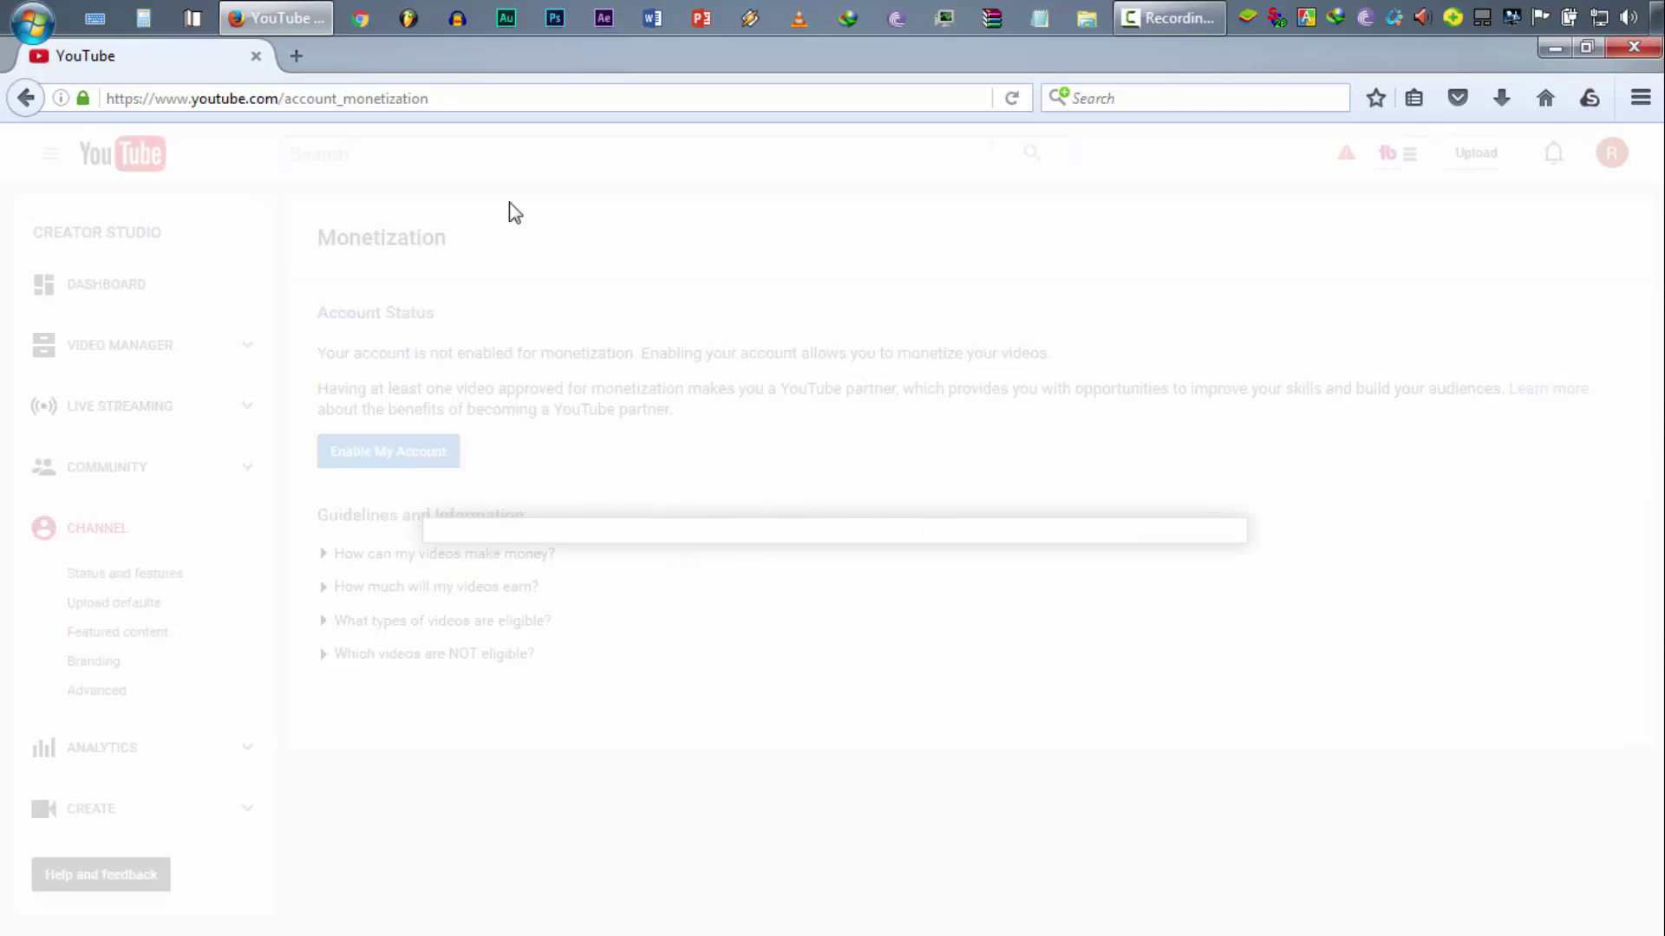
{"action": "left_click", "coordinate": [376, 98]}
{"action": "key", "text": "Return"}
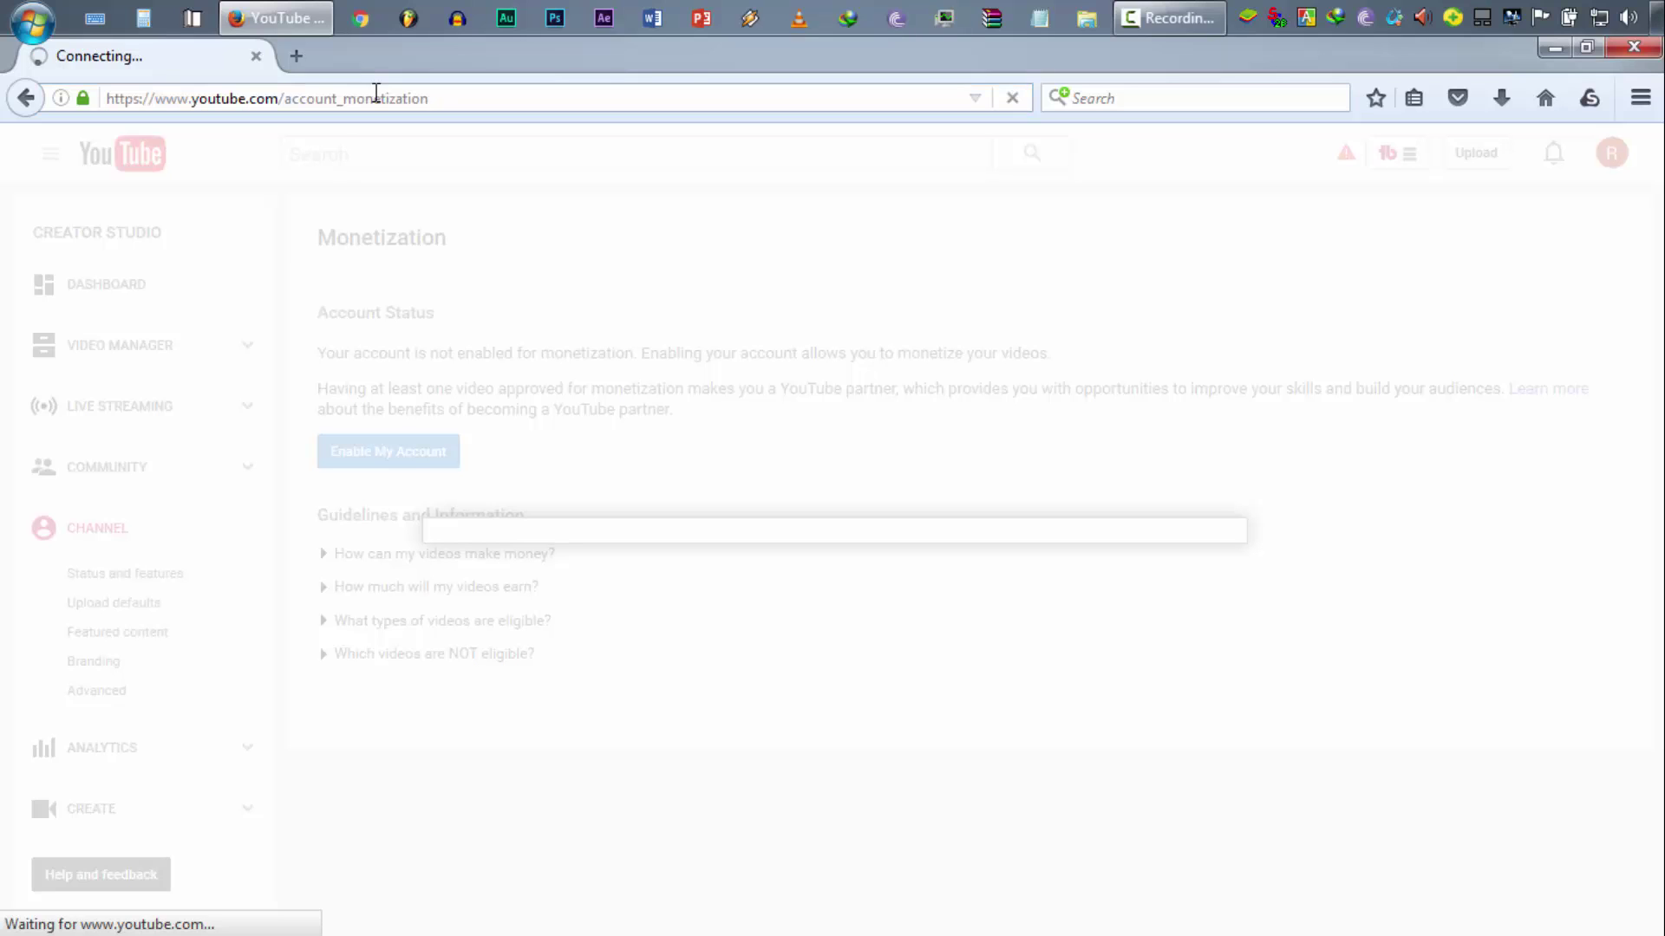
{"action": "left_click", "coordinate": [421, 455]}
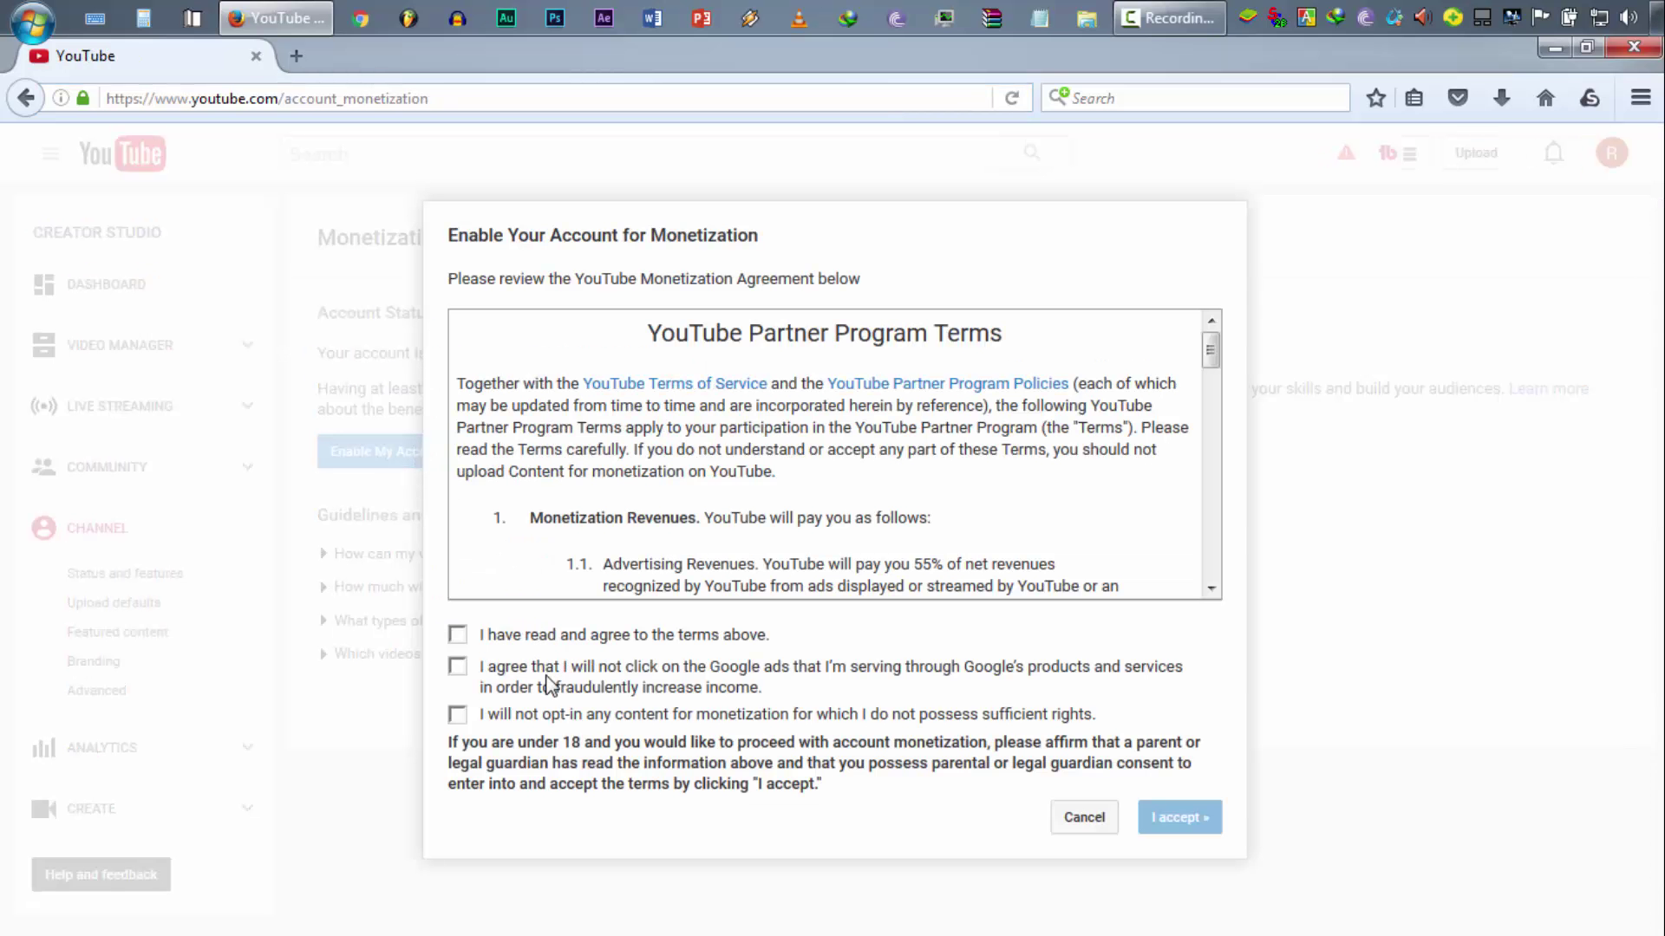
Step: Agree to all three YouTube Partner Program conditions, accept the agreement and close the monetization instructions
{"action": "left_click", "coordinate": [458, 635]}
{"action": "left_click", "coordinate": [459, 717]}
{"action": "left_click", "coordinate": [460, 668]}
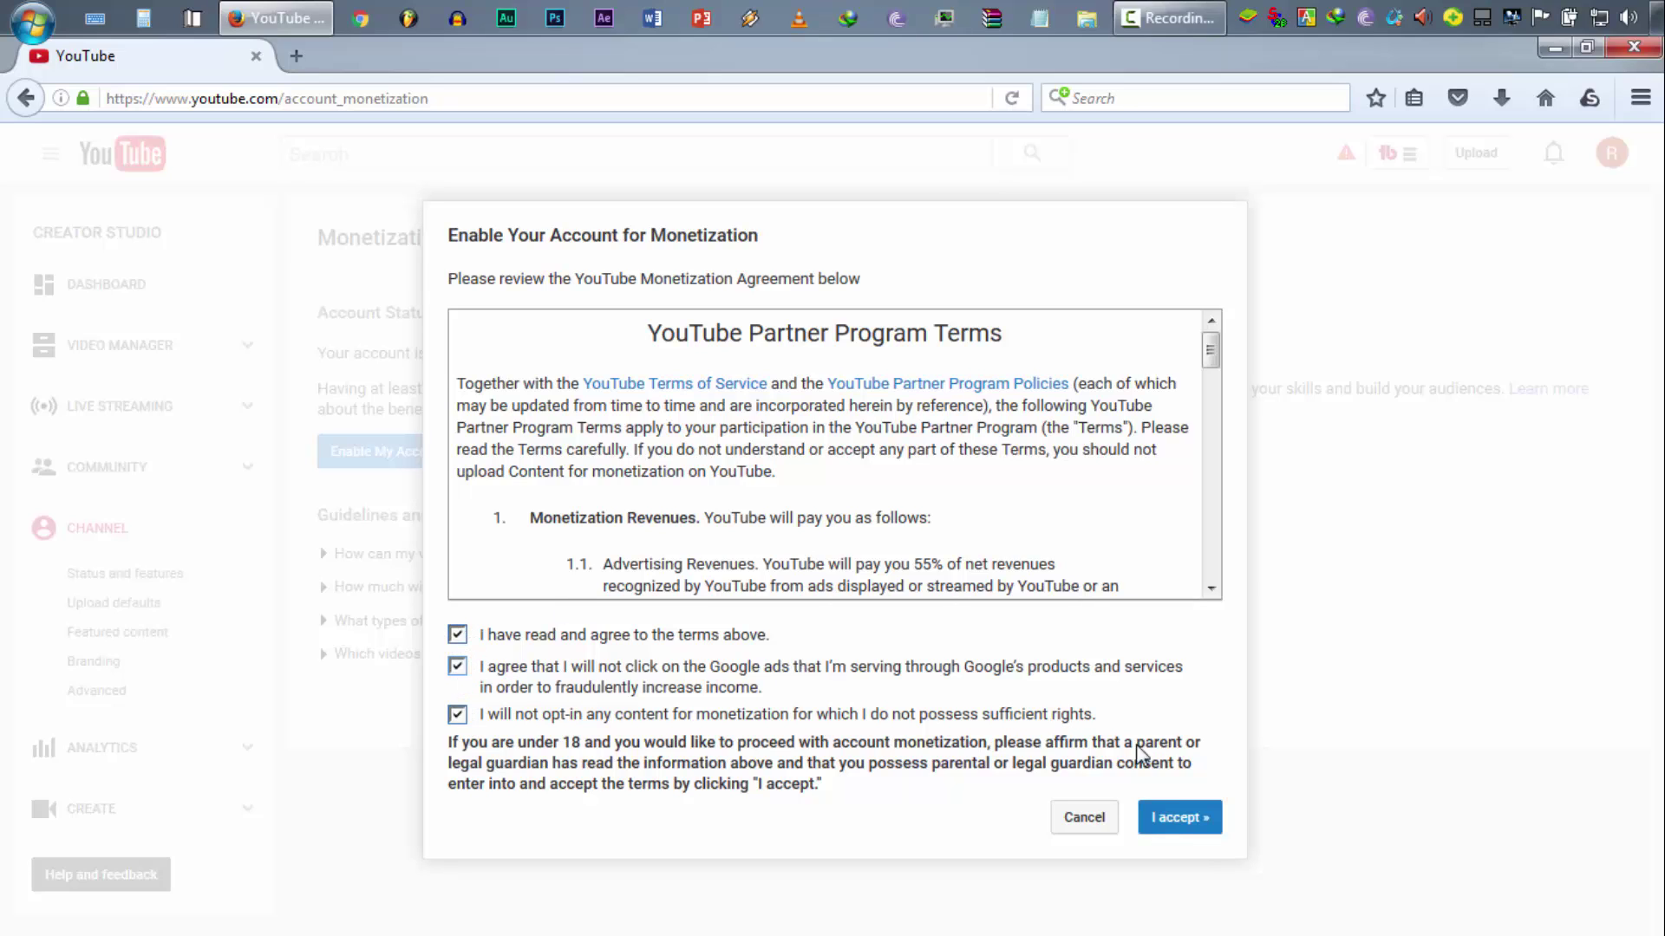
{"action": "left_click", "coordinate": [1155, 828]}
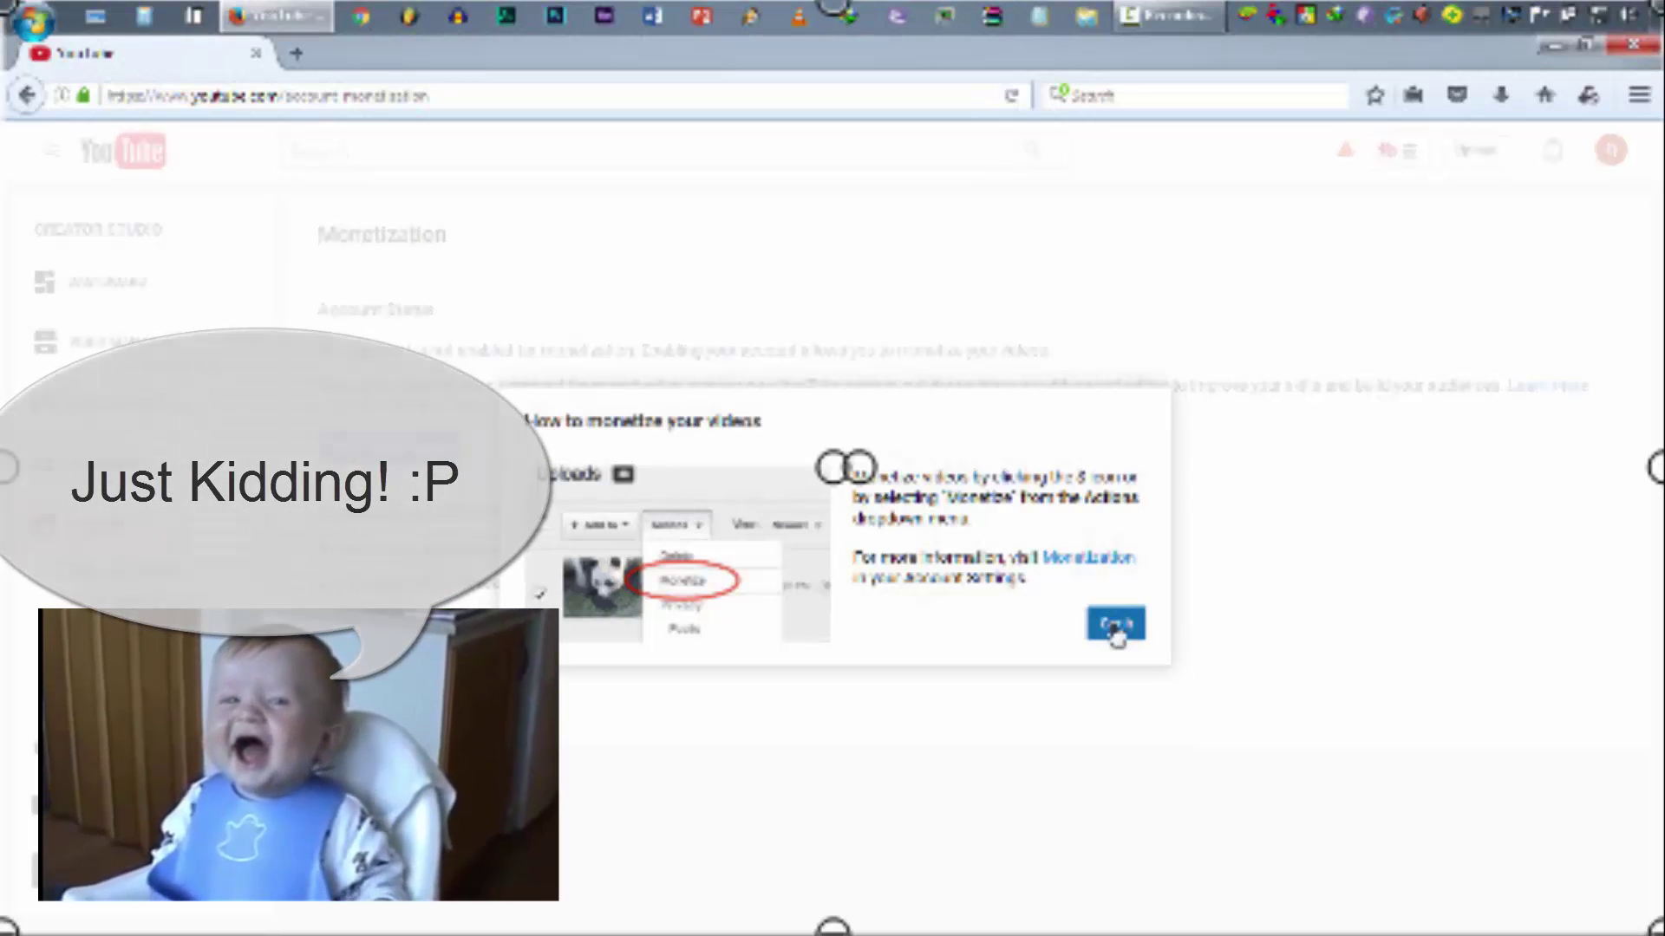
{"action": "left_click", "coordinate": [1117, 626]}
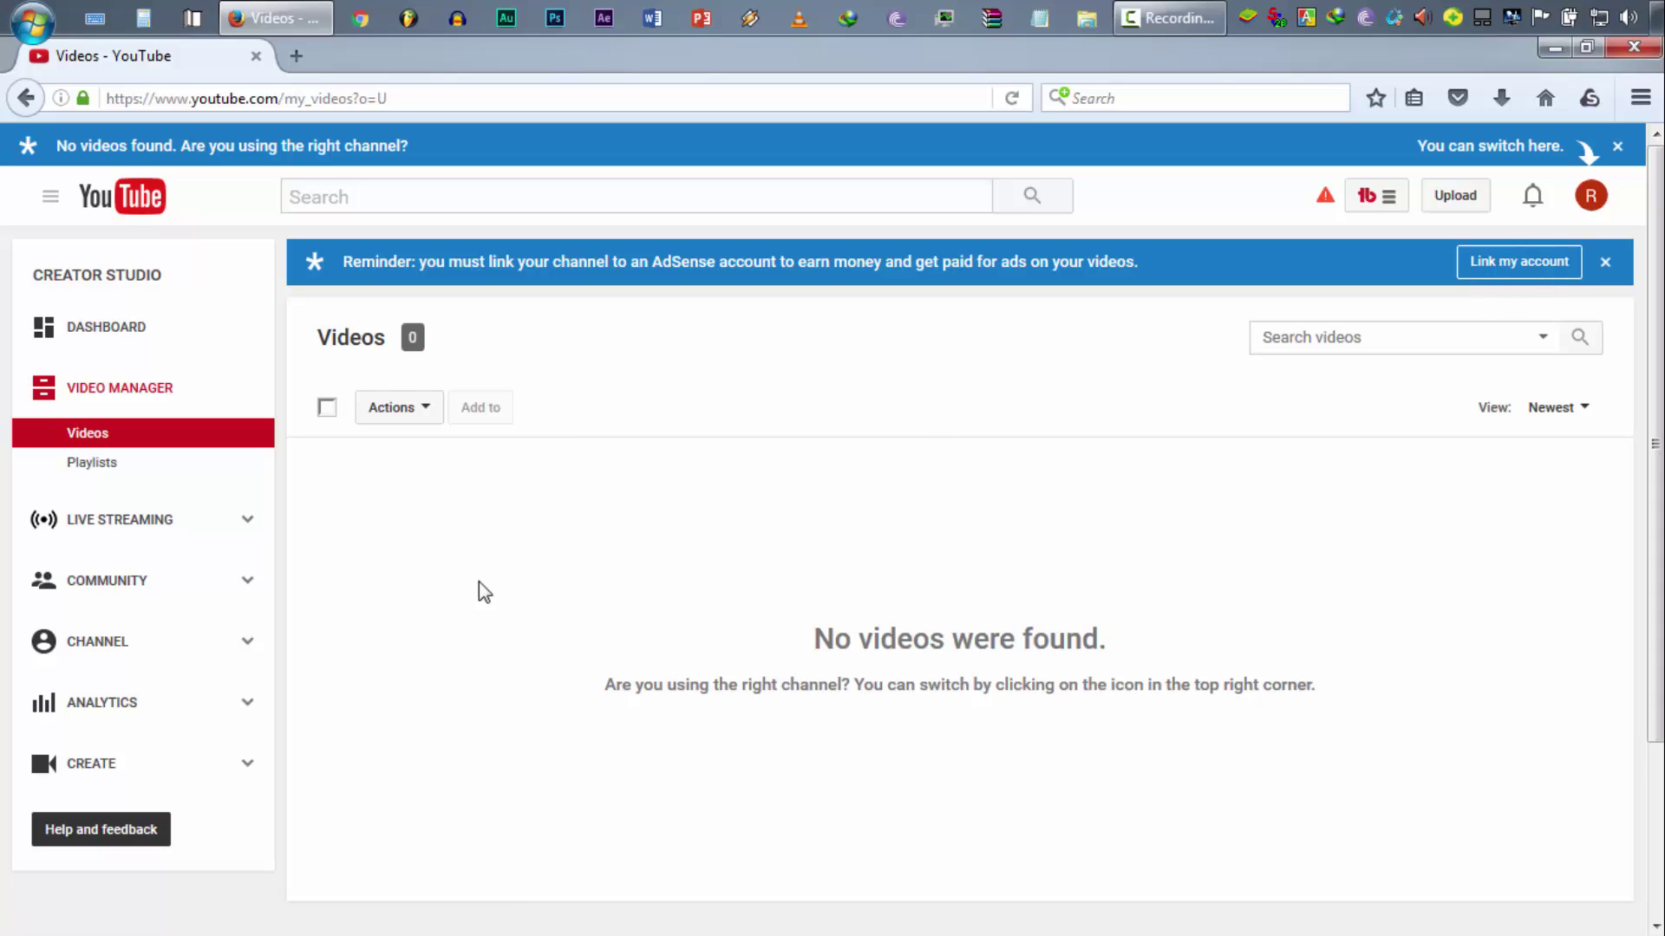
Step: Open the channel's monetization settings and proceed to associate an AdSense account through the payment guideline
{"action": "left_click", "coordinate": [100, 659]}
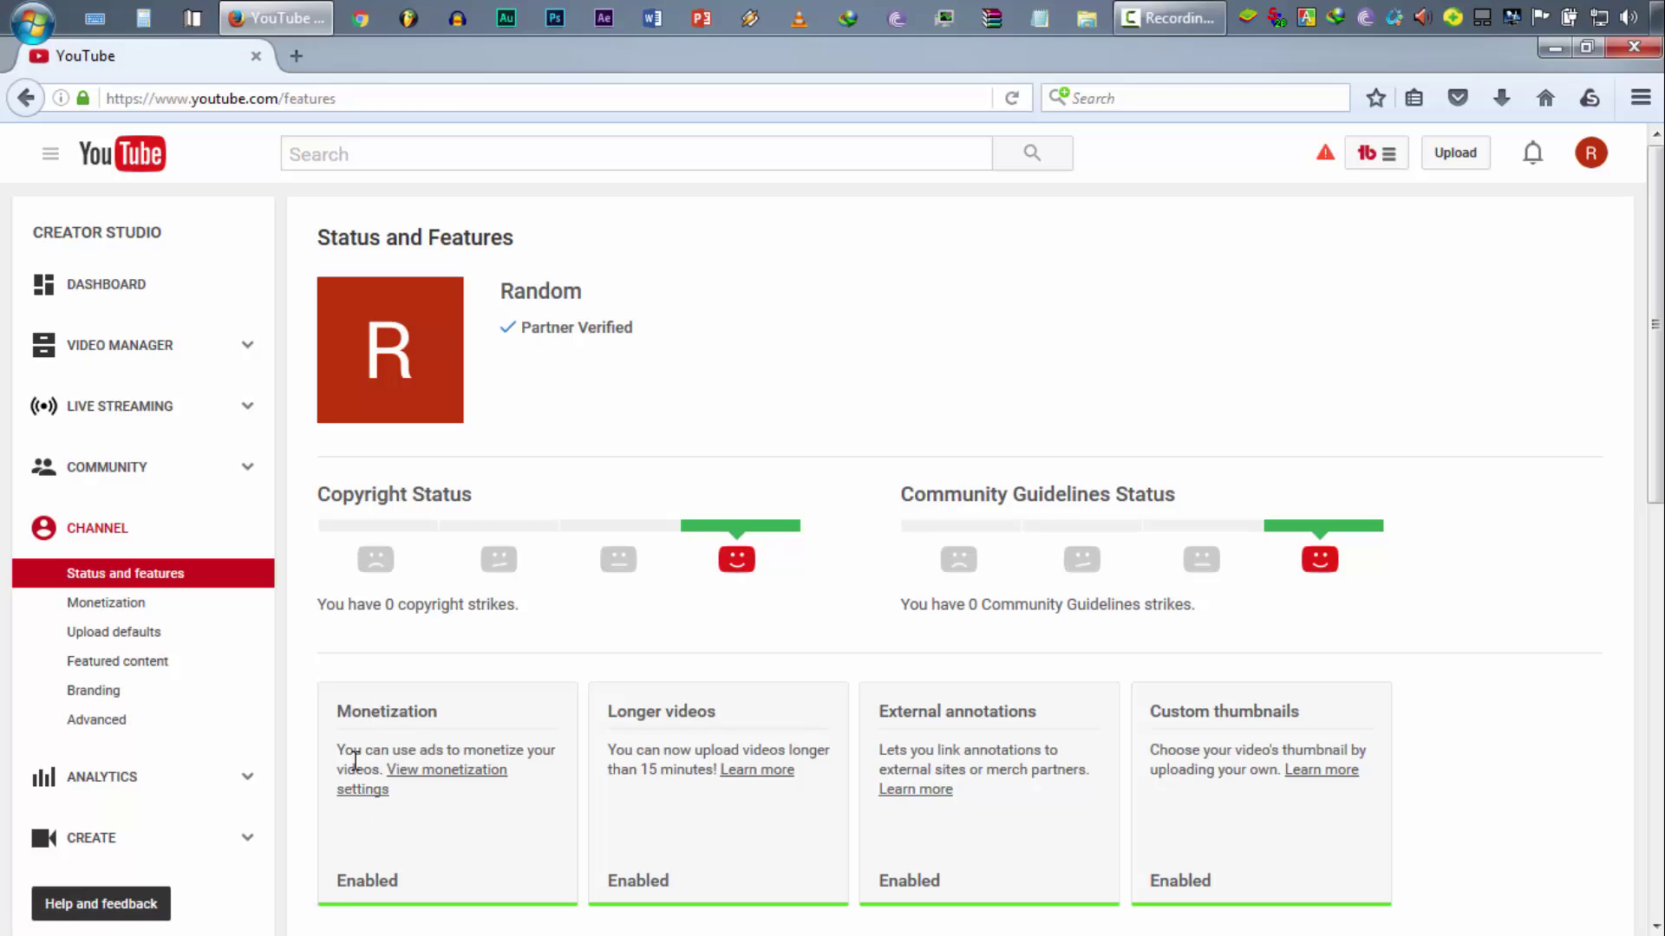
{"action": "left_click", "coordinate": [445, 774]}
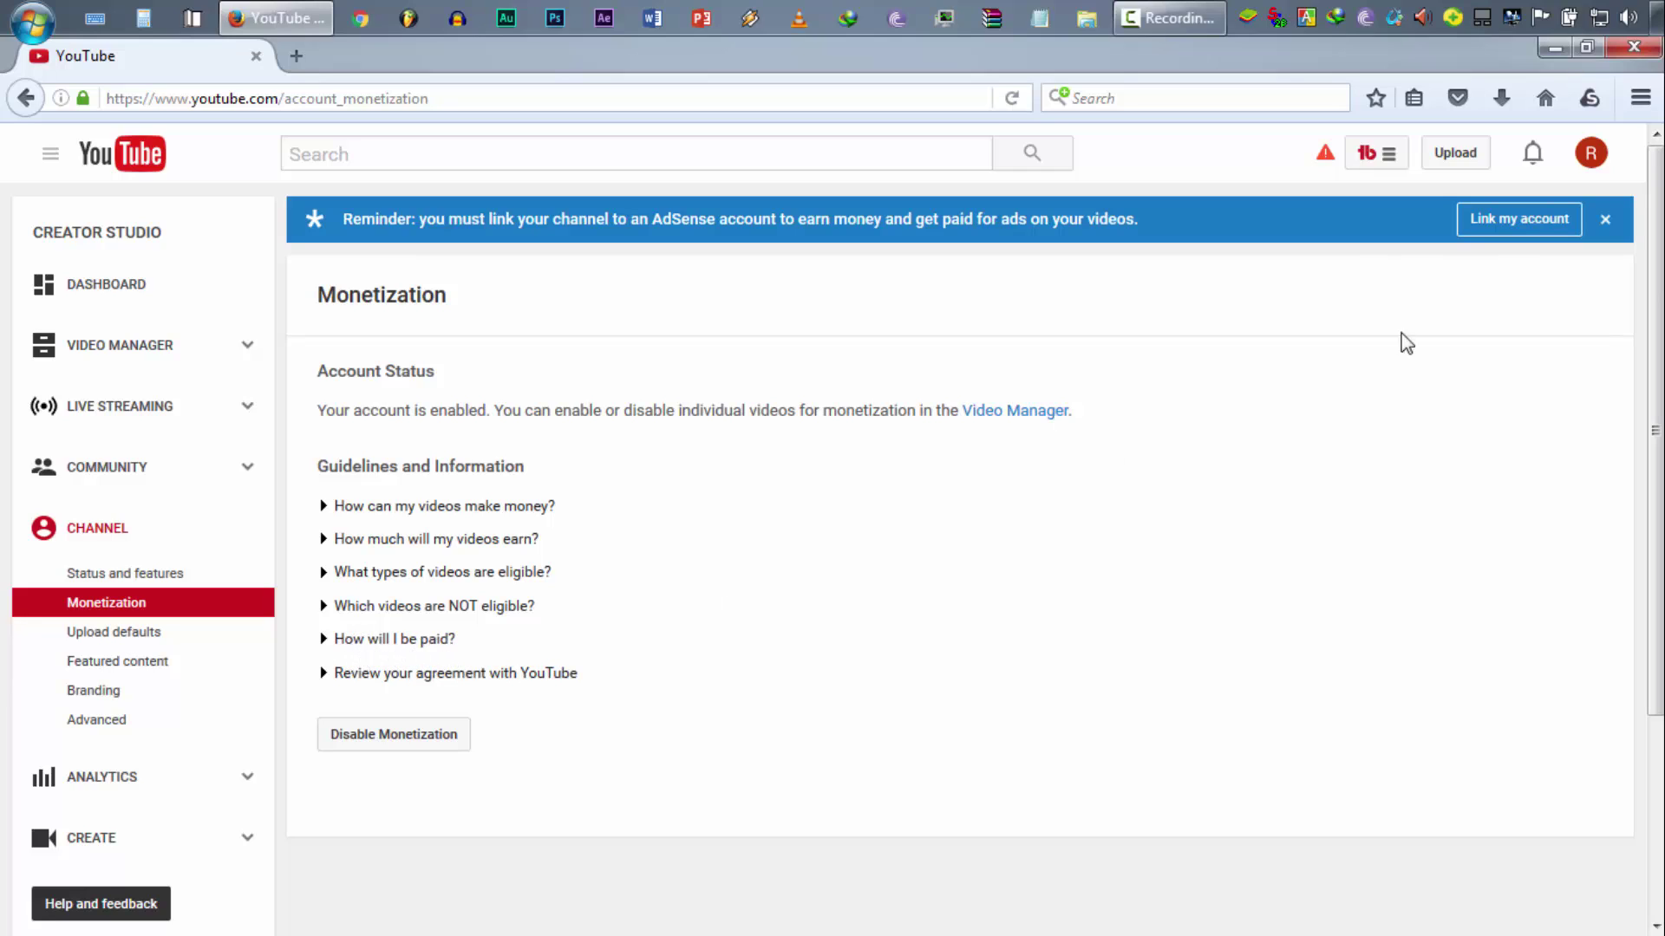
{"action": "left_click", "coordinate": [403, 643]}
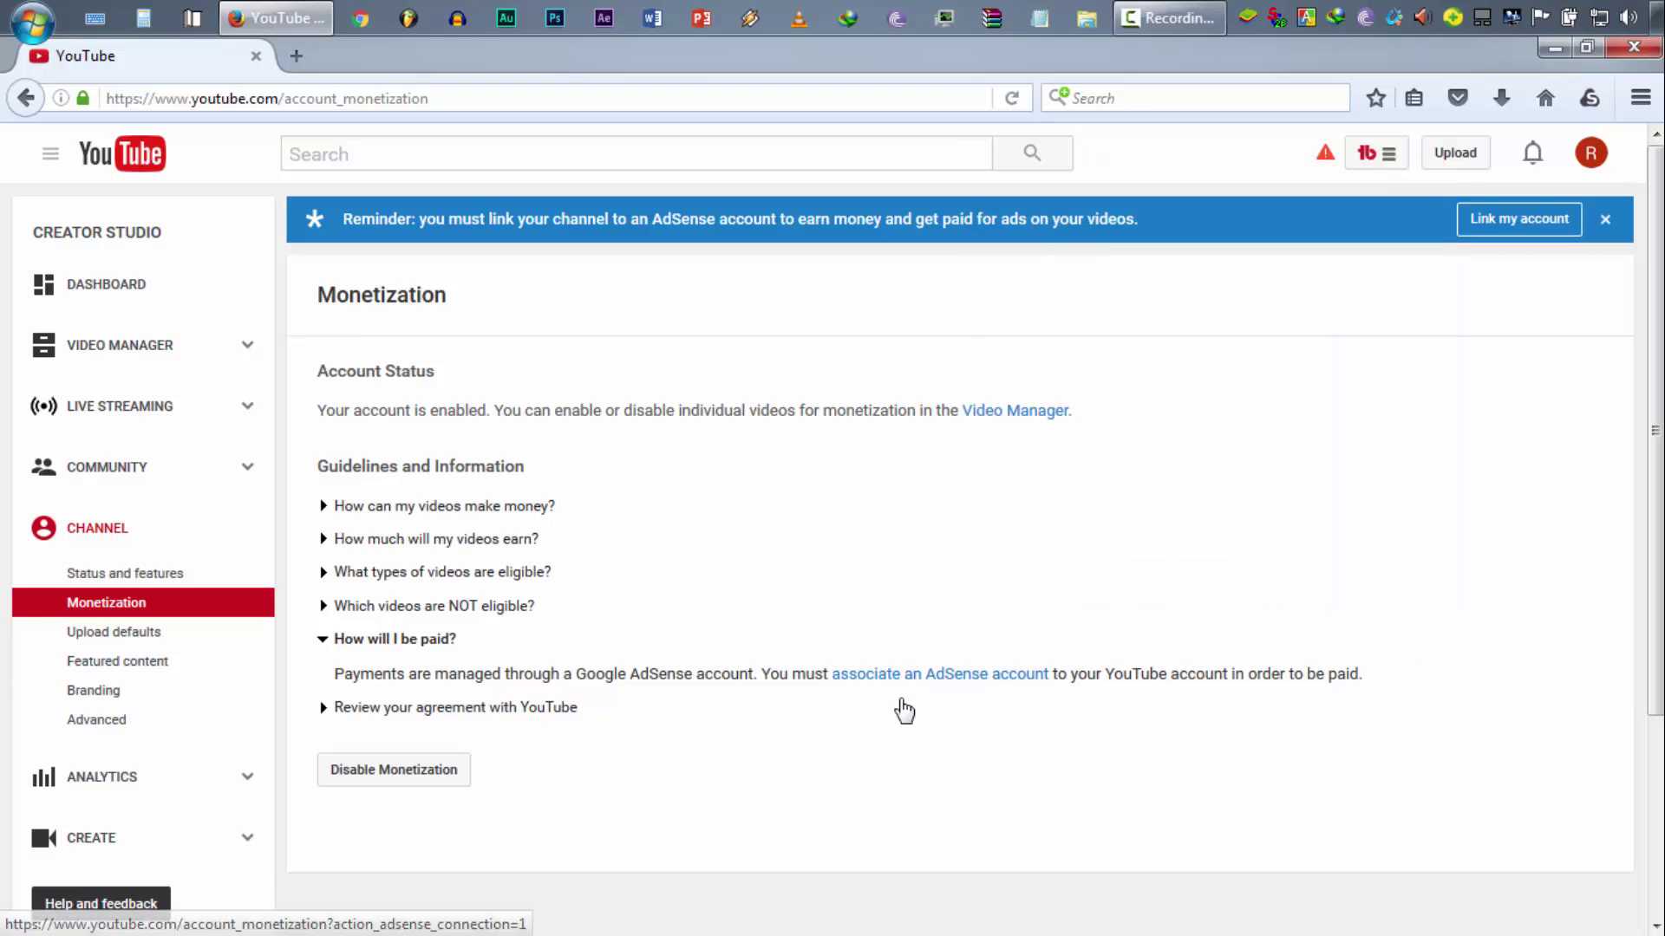
{"action": "left_click", "coordinate": [939, 682]}
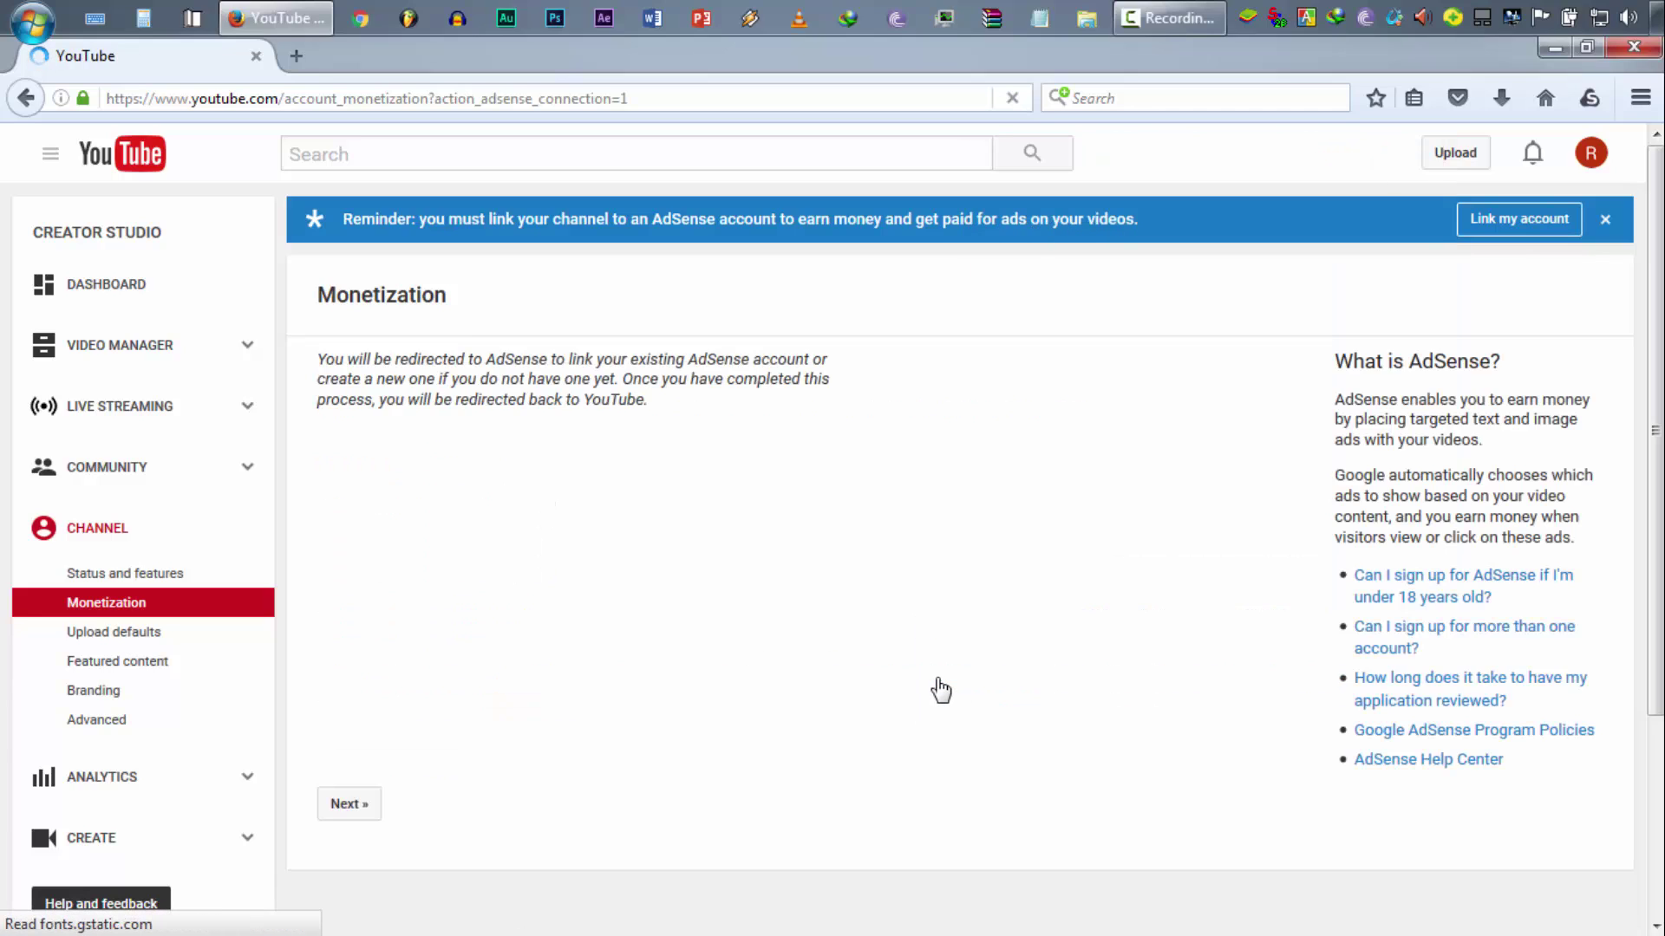
{"action": "left_click", "coordinate": [353, 803]}
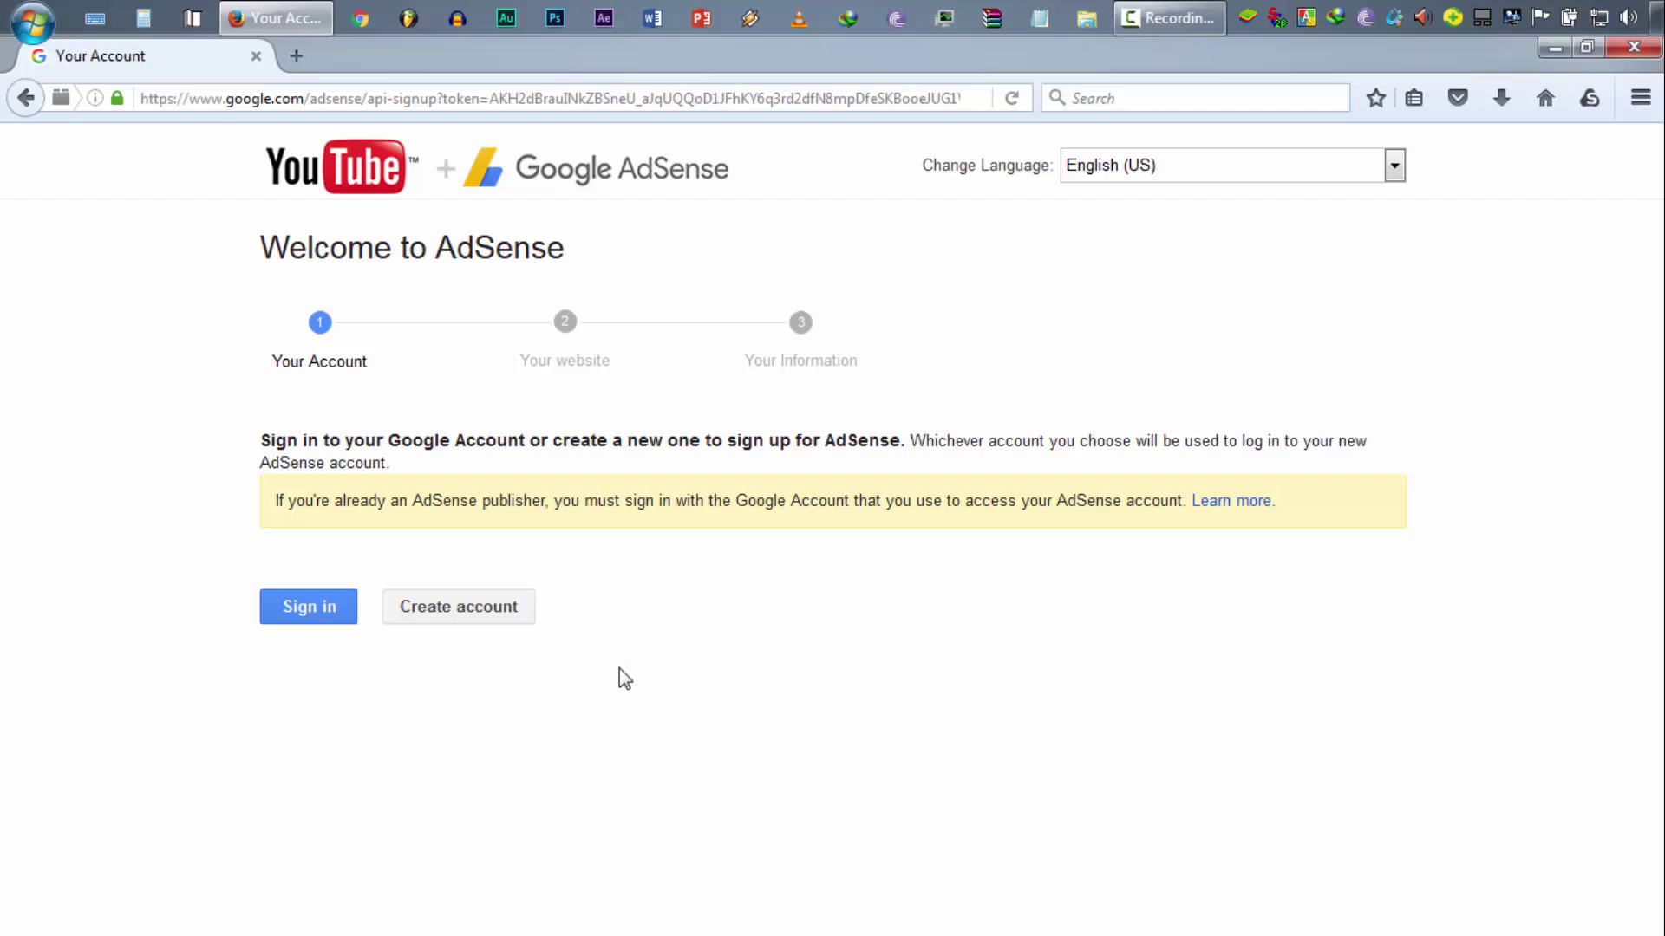
Step: Begin the AdSense sign-in and choose to add another Google account instead of the current one
{"action": "left_click", "coordinate": [318, 618]}
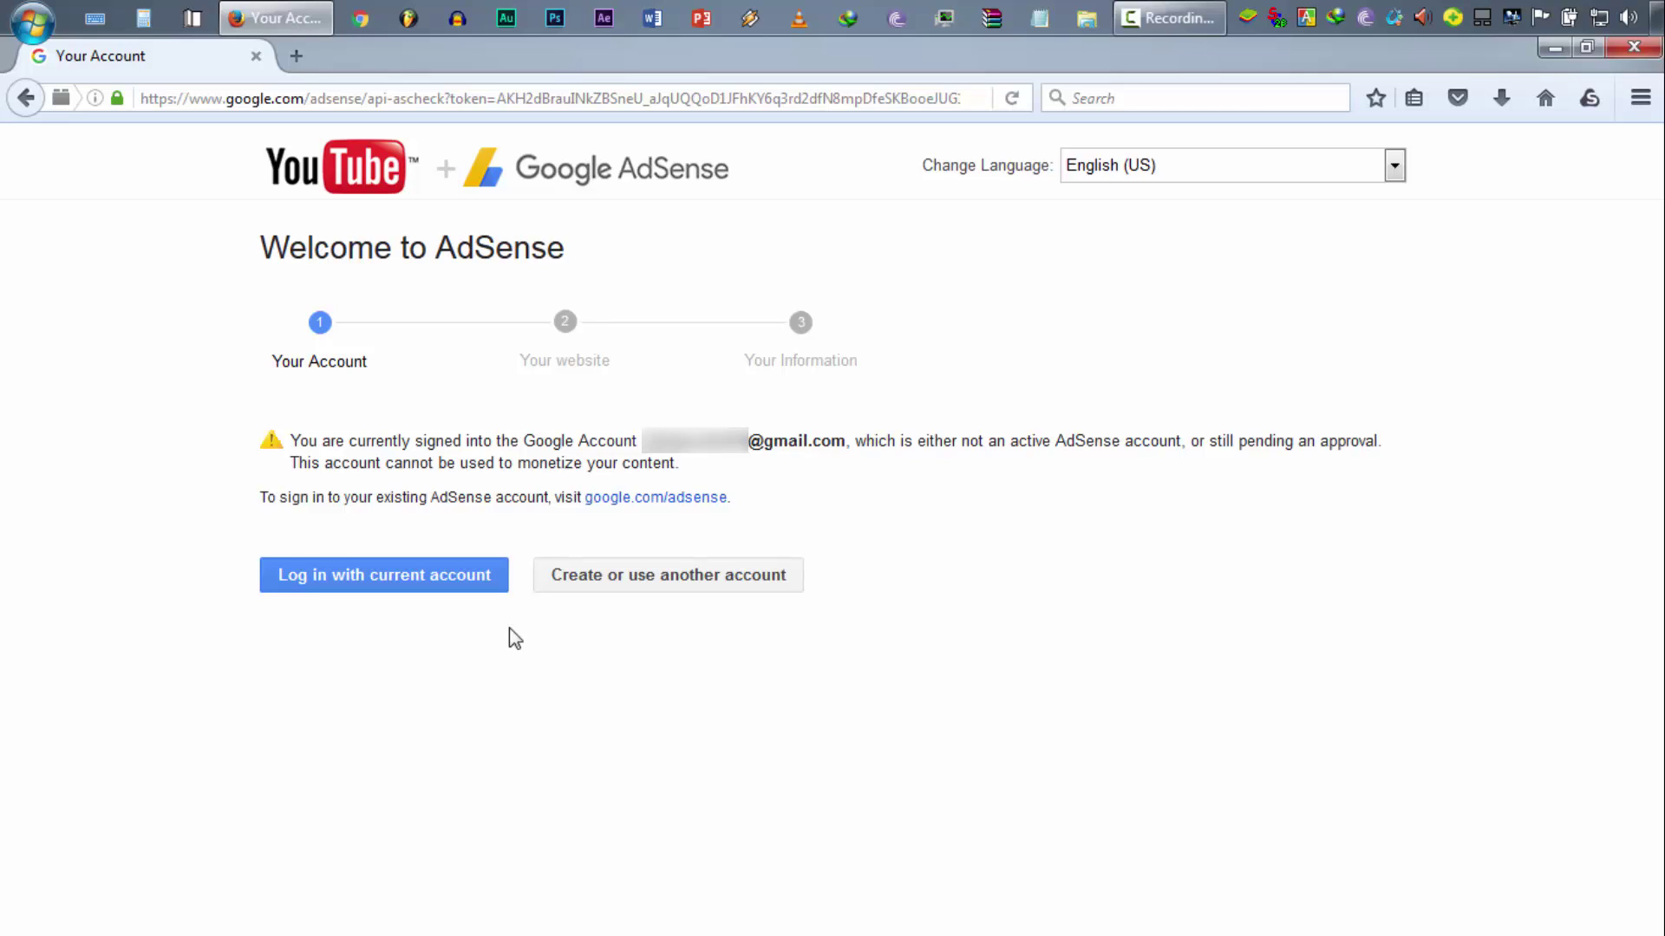
{"action": "left_click", "coordinate": [743, 595]}
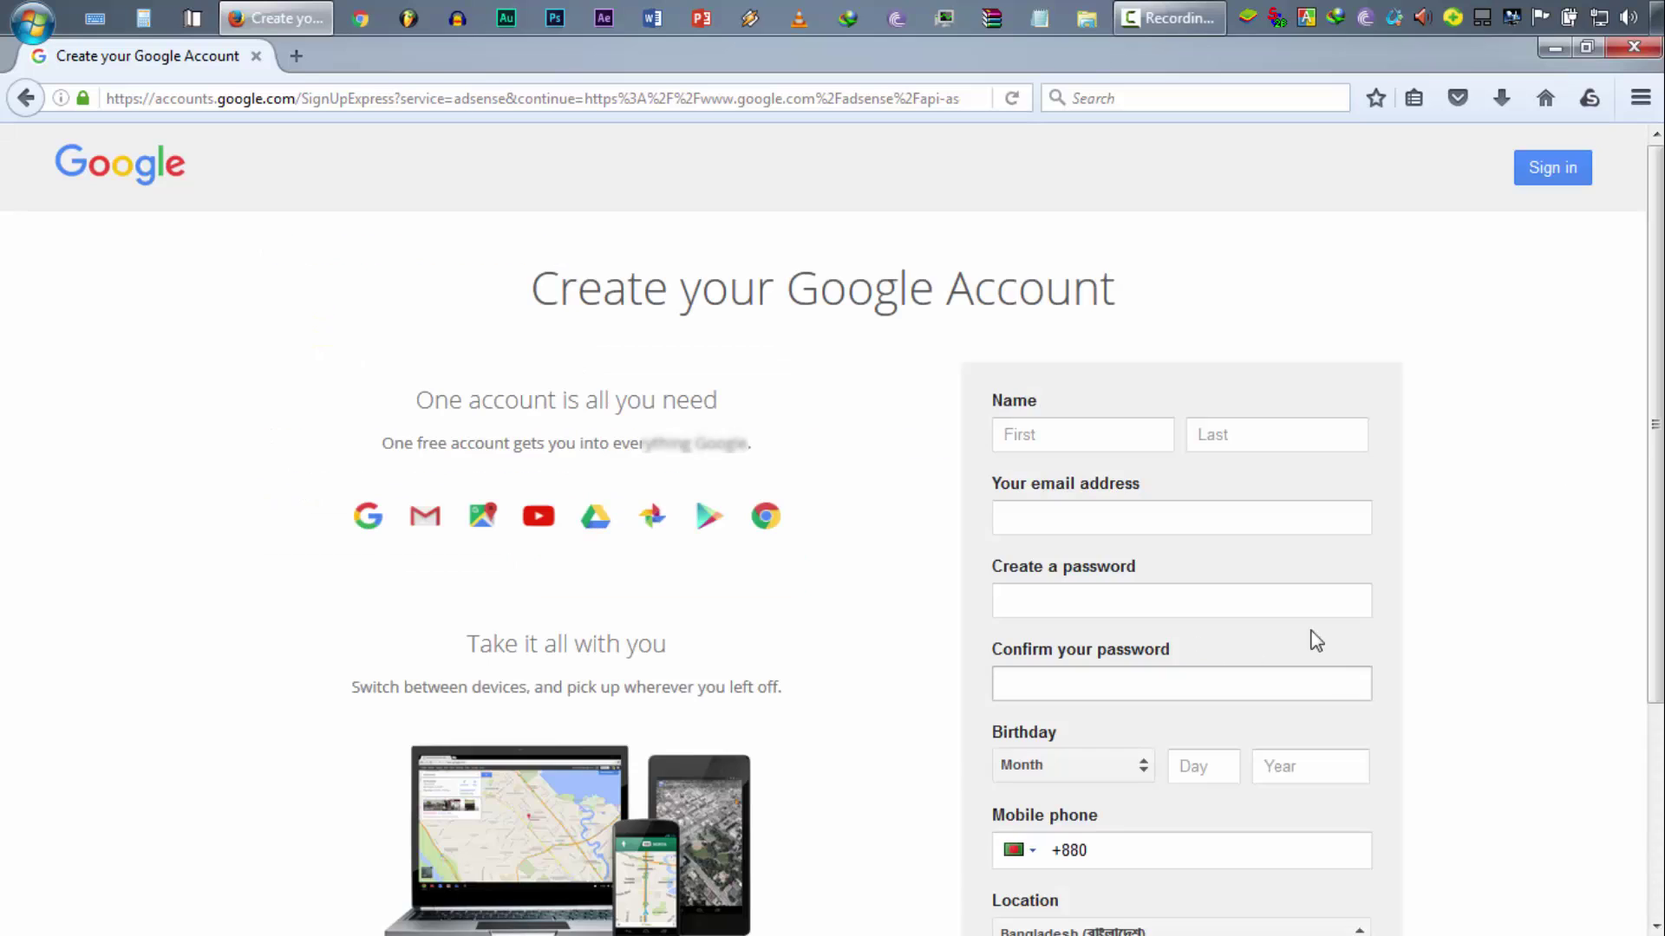
{"action": "left_click", "coordinate": [1561, 177]}
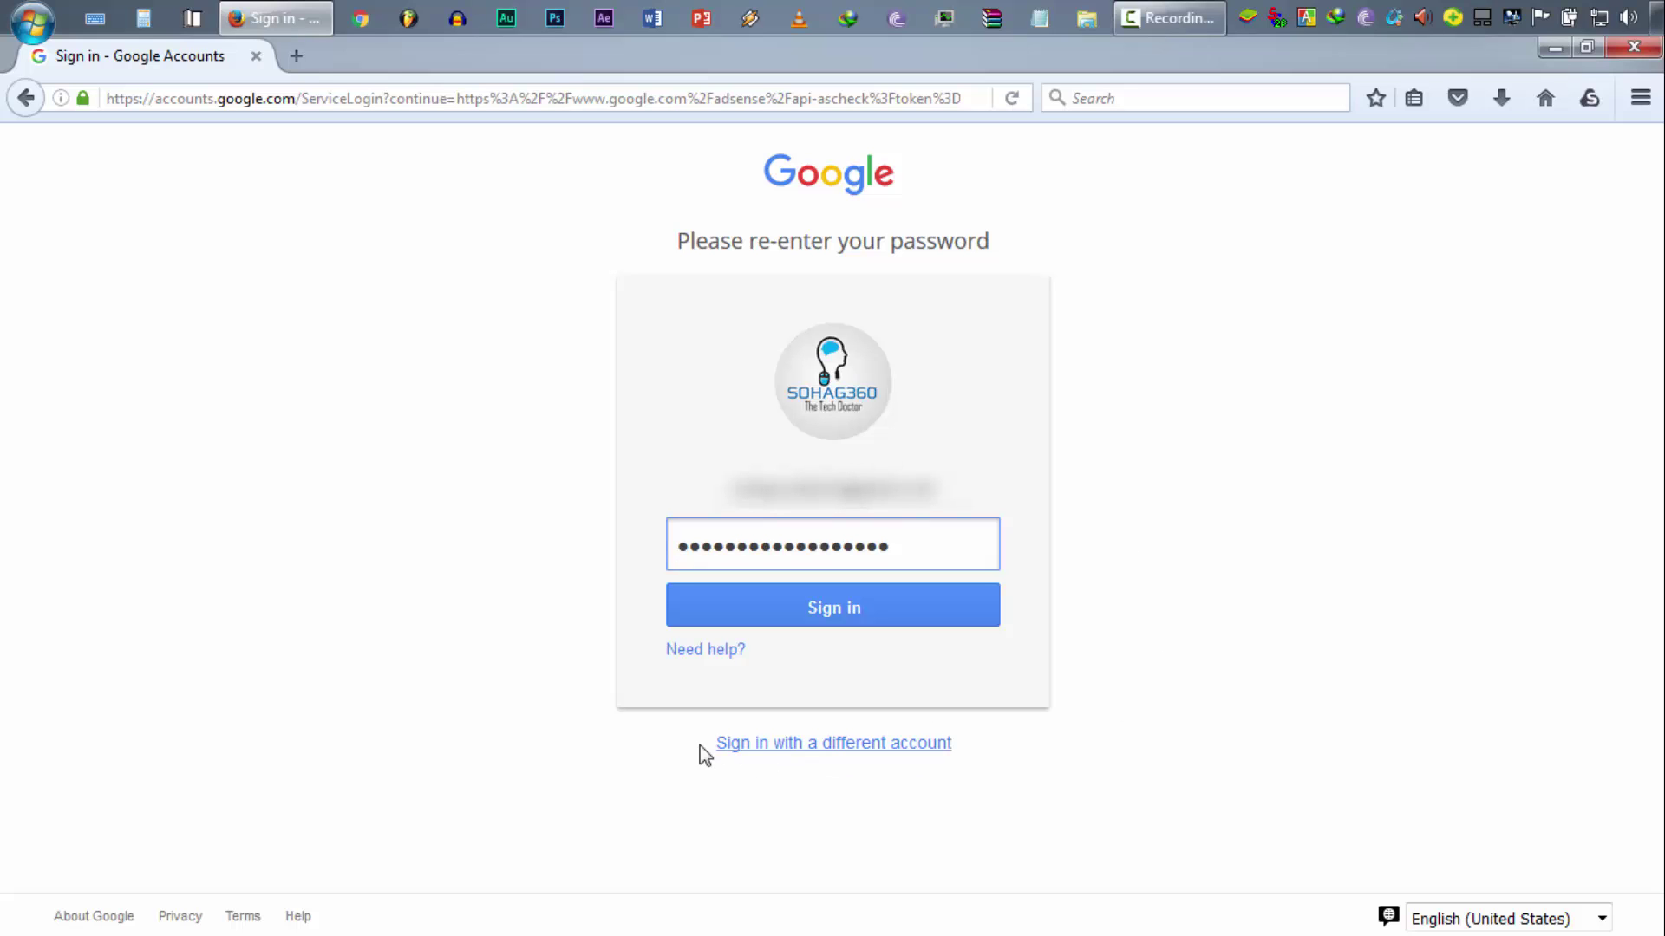
{"action": "left_click", "coordinate": [861, 747]}
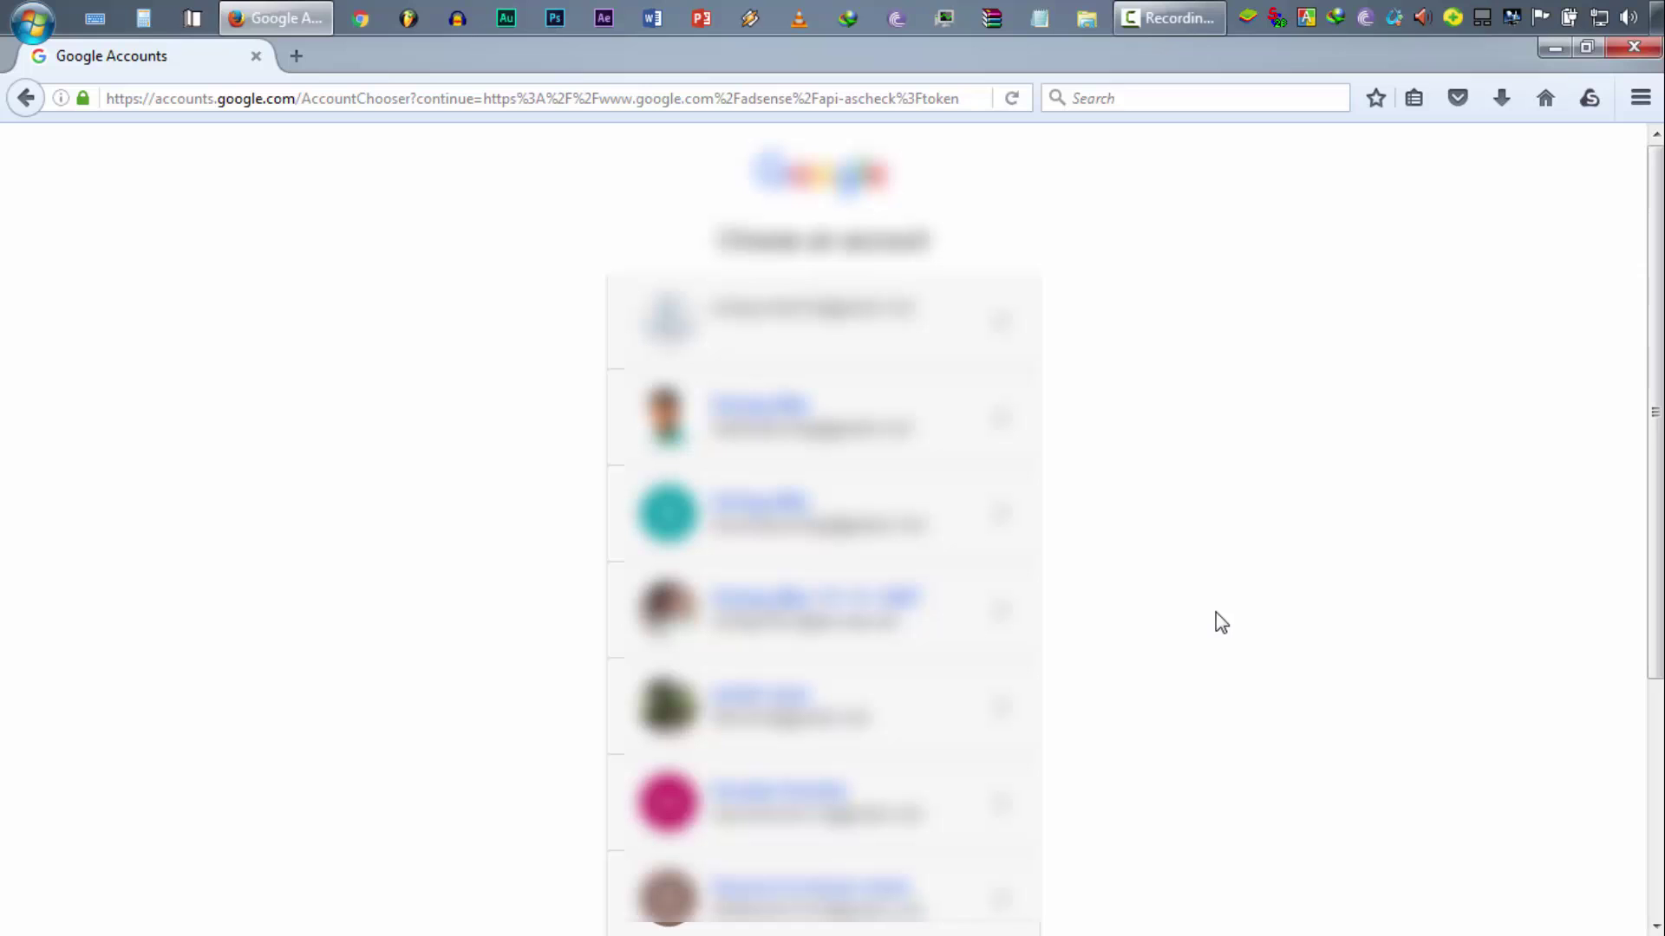
{"action": "scroll", "coordinate": [1483, 769], "scroll_direction": "down", "scroll_amount": 3}
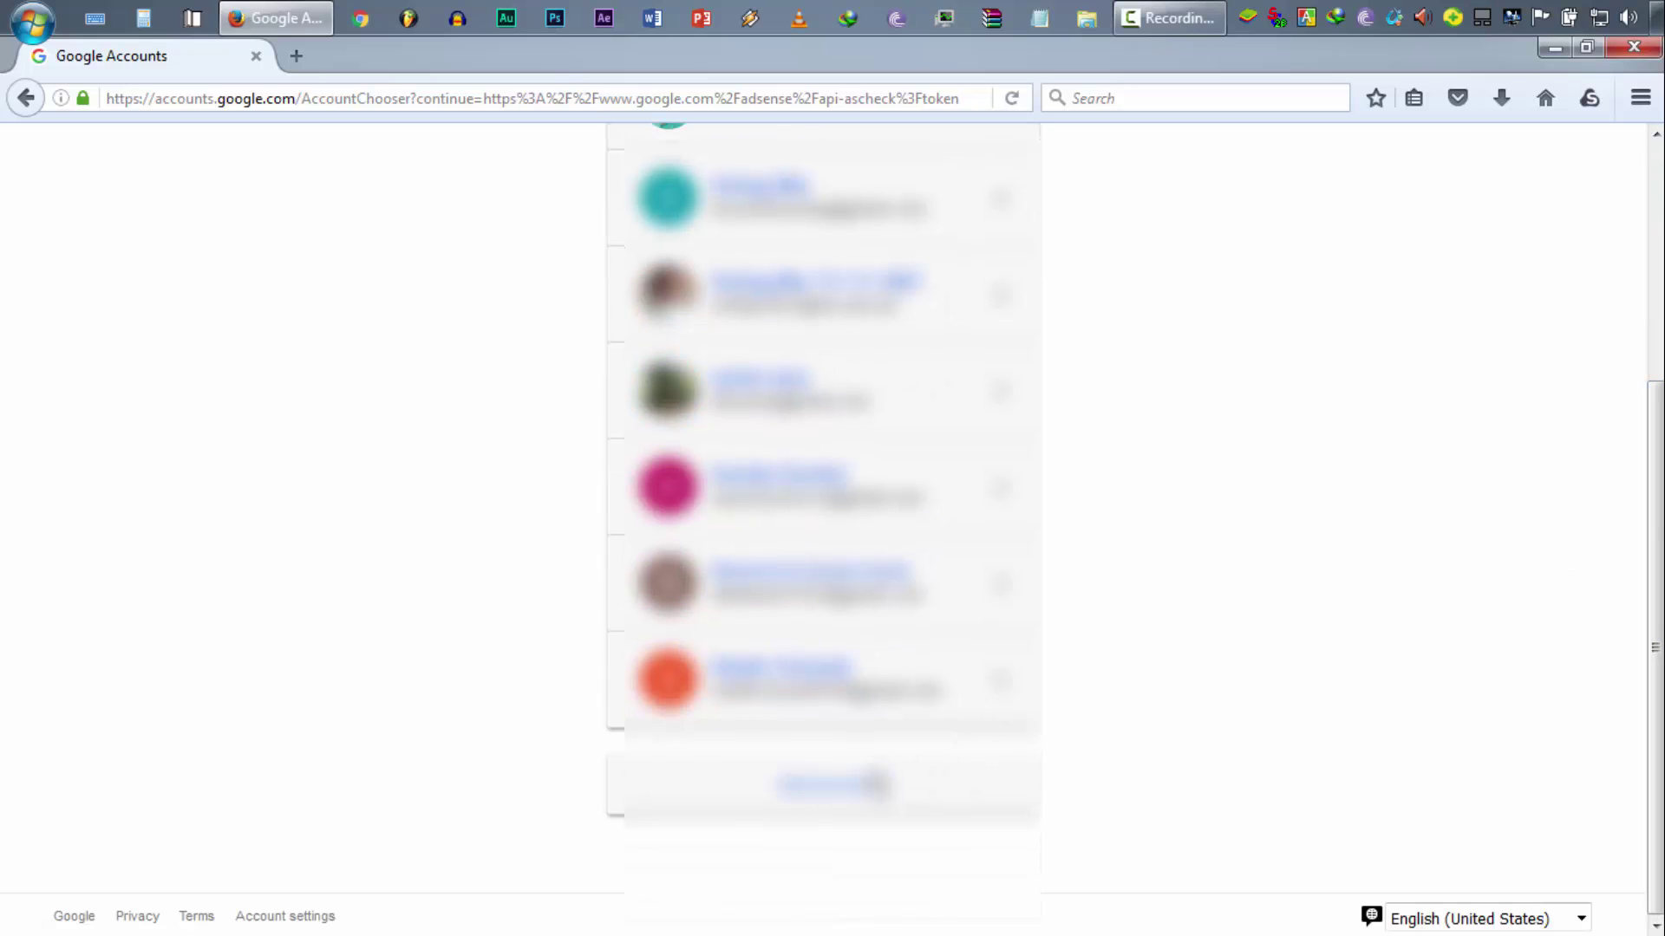
{"action": "left_click", "coordinate": [874, 783]}
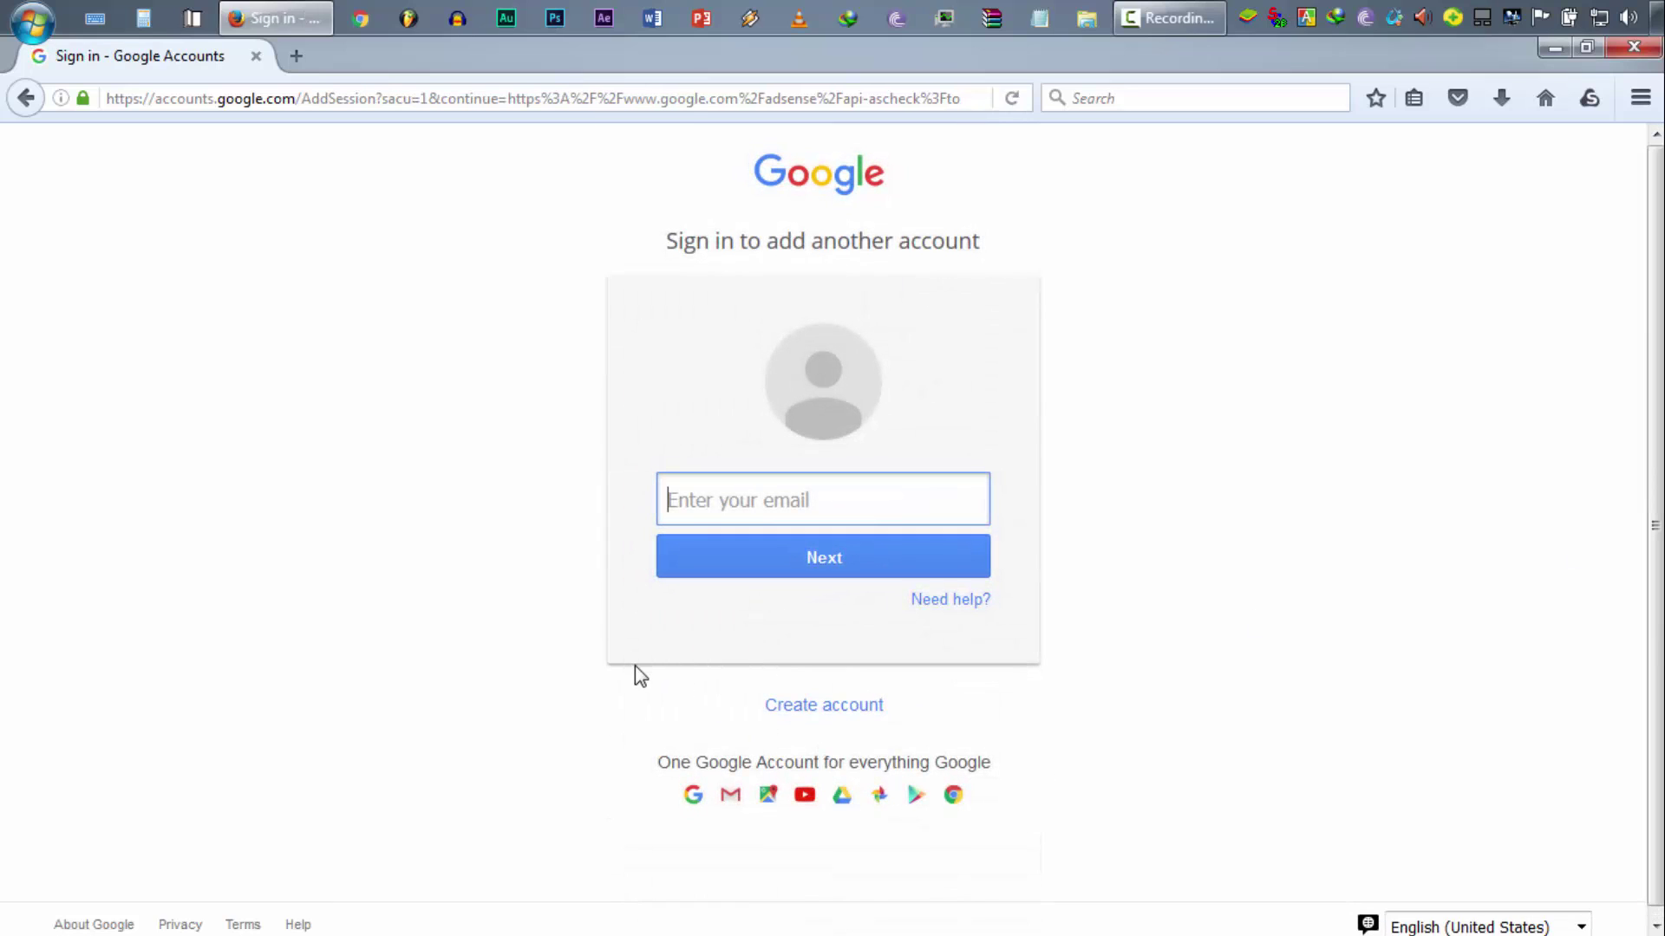
Step: Sign in to the other Google account with its e-mail address and account password
{"action": "type", "text": "b"}
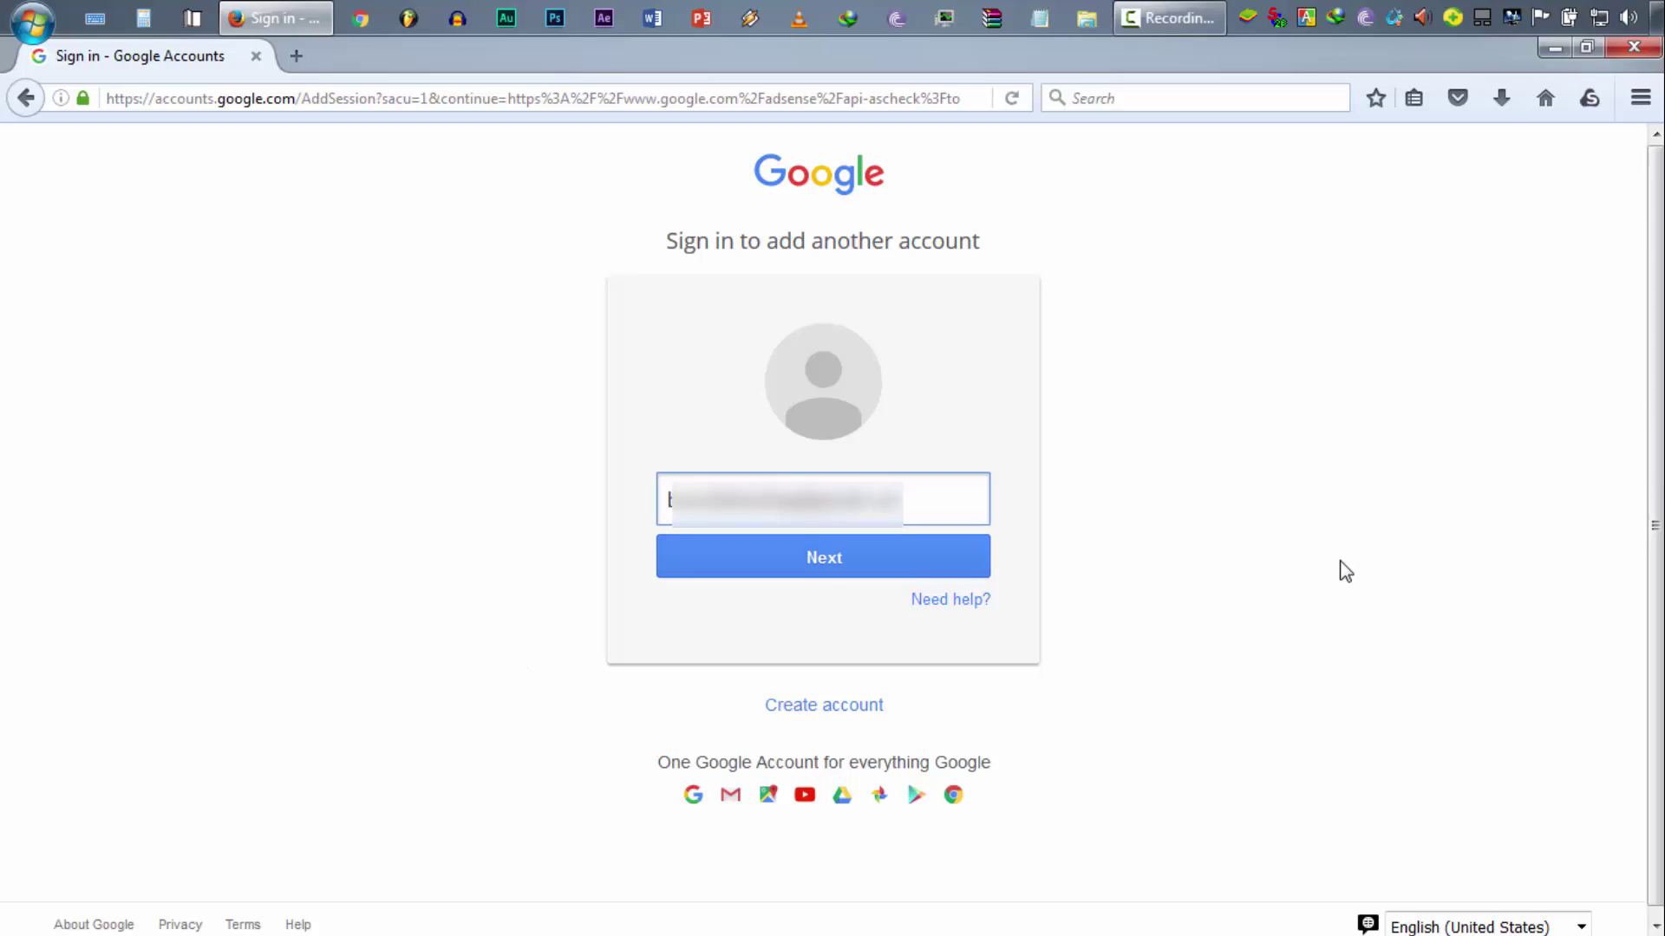
{"action": "left_click", "coordinate": [854, 573]}
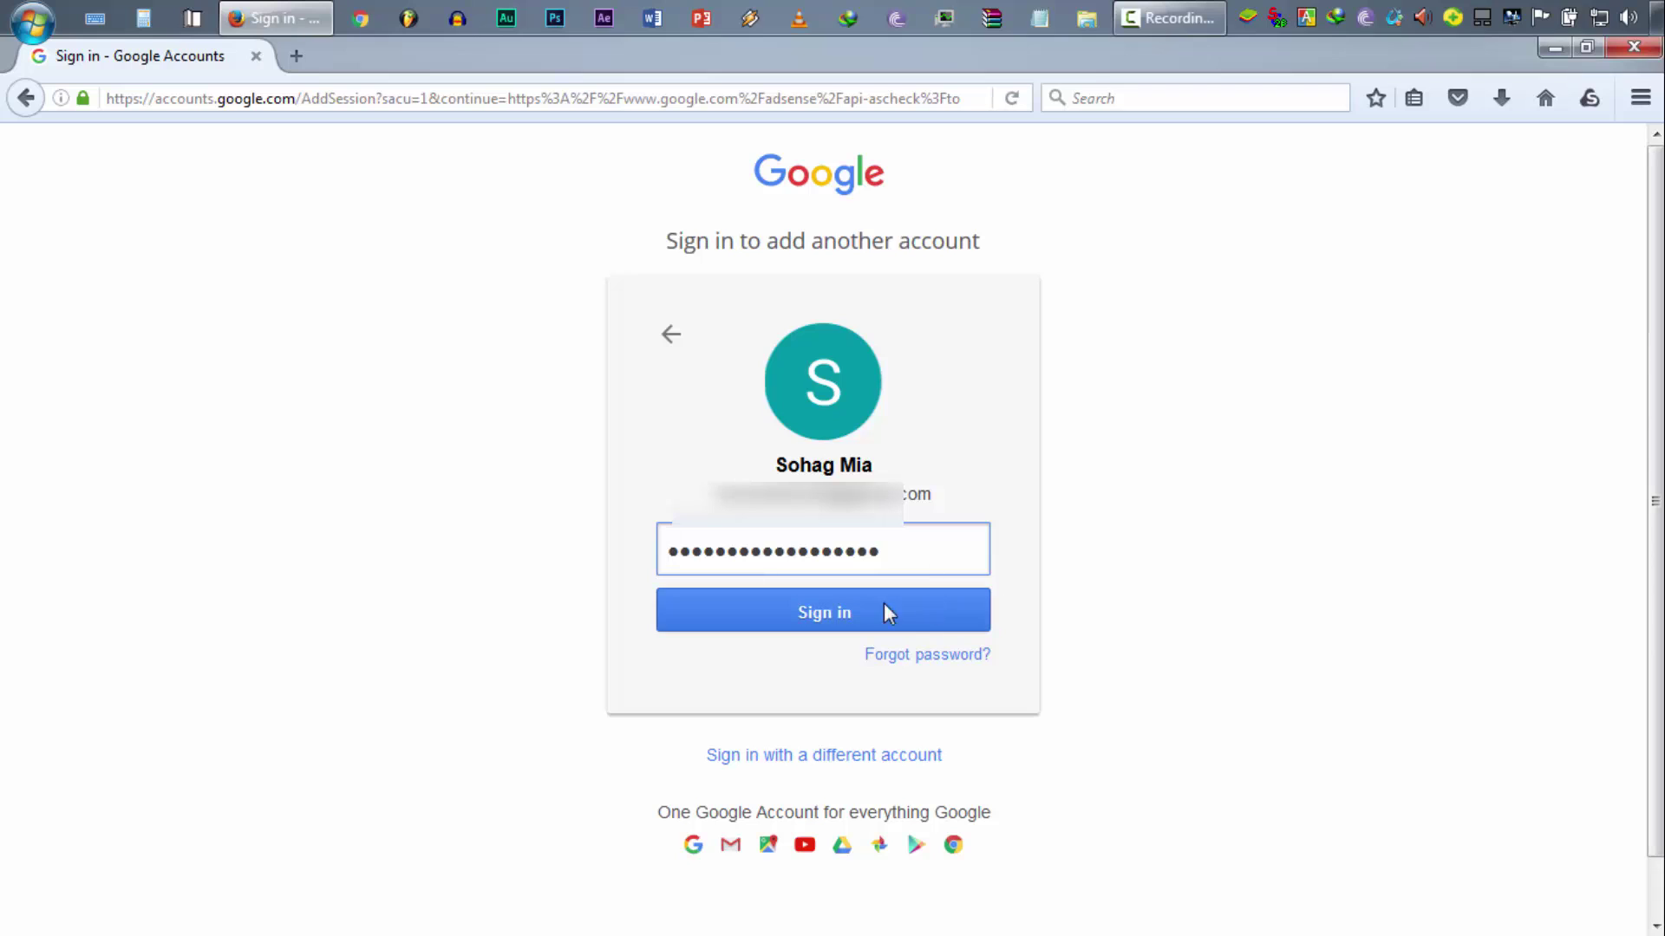
{"action": "left_click", "coordinate": [767, 620]}
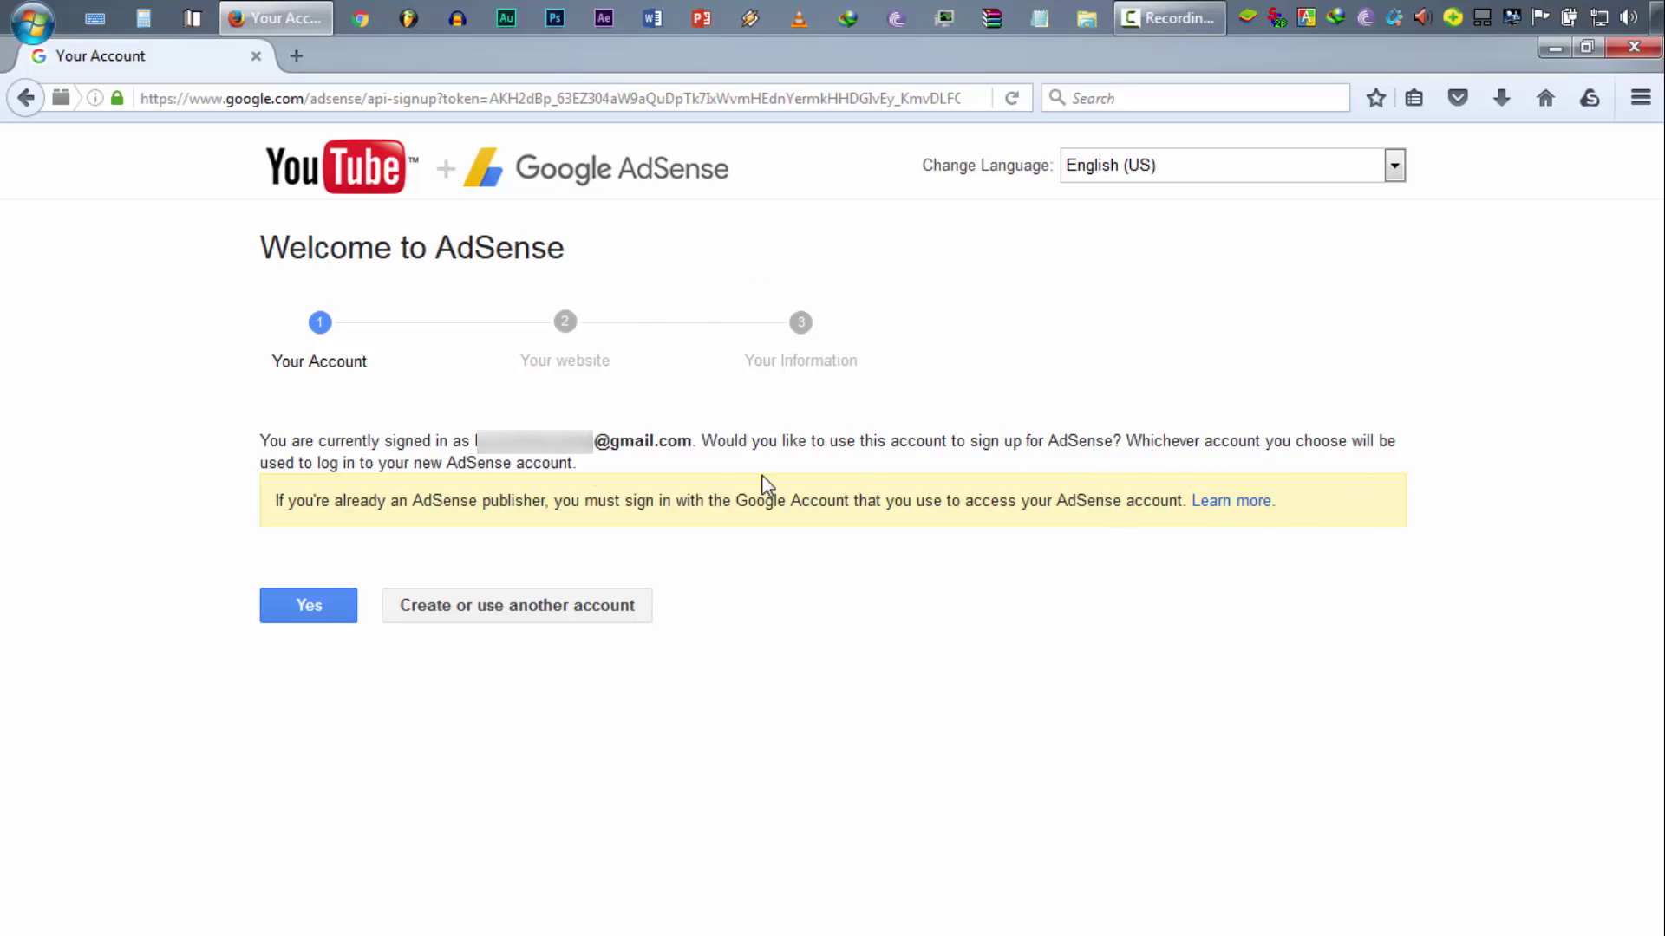
Step: Confirm the signed-in account for AdSense and accept its association with the YouTube channel
{"action": "left_click", "coordinate": [334, 607]}
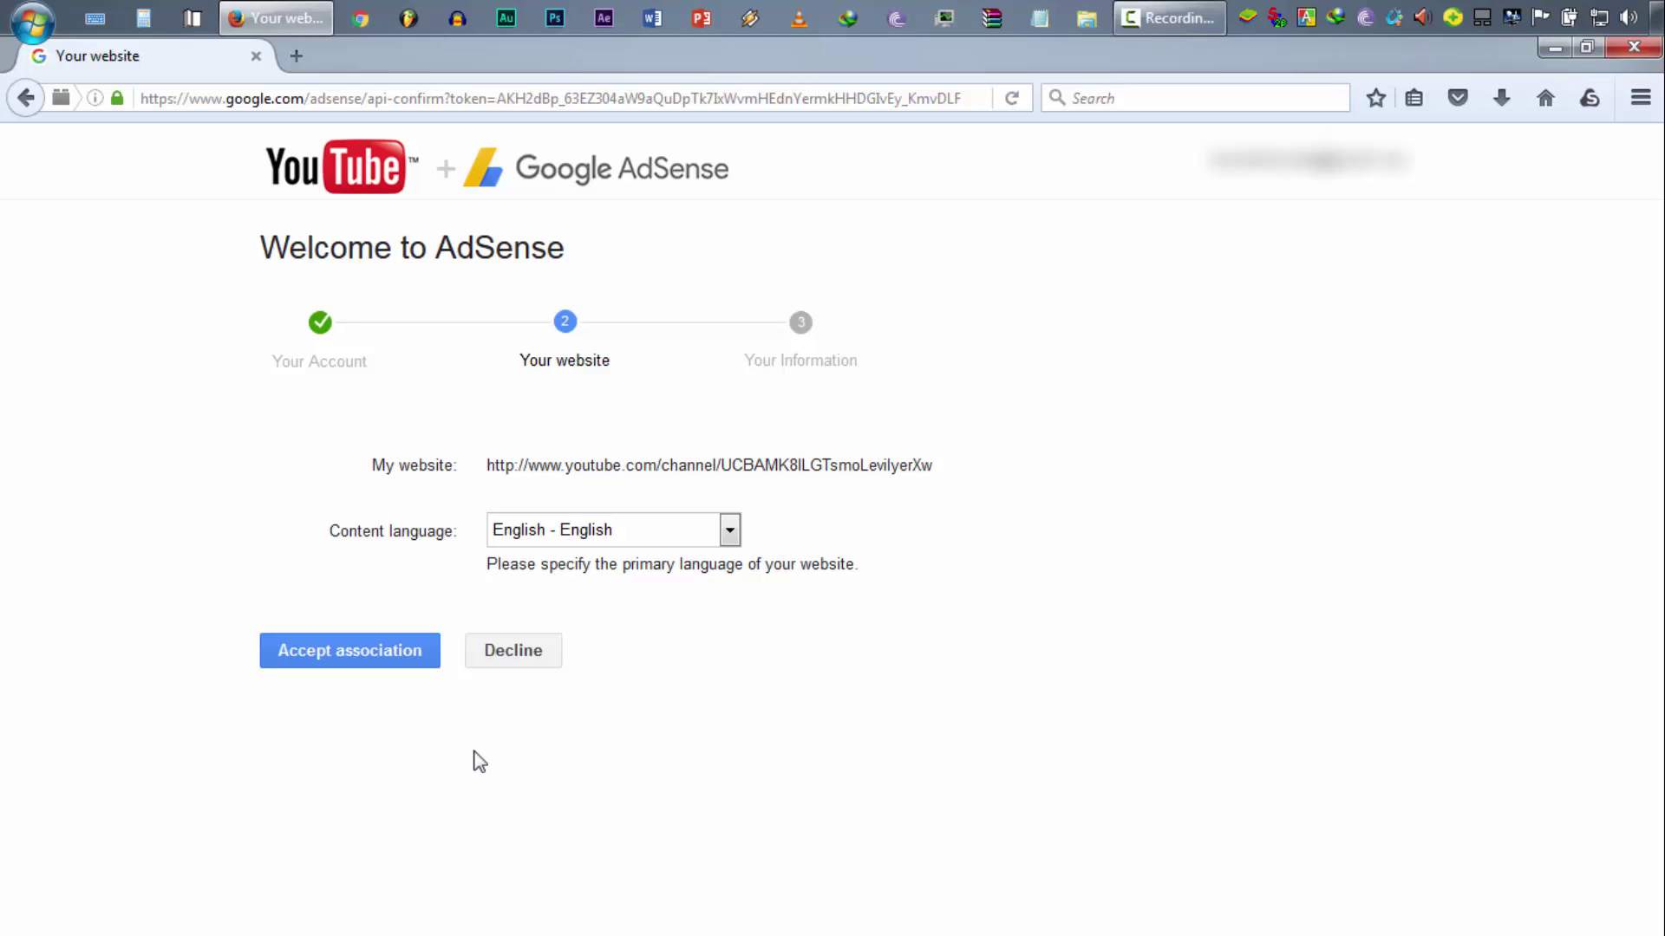
{"action": "left_click", "coordinate": [365, 663]}
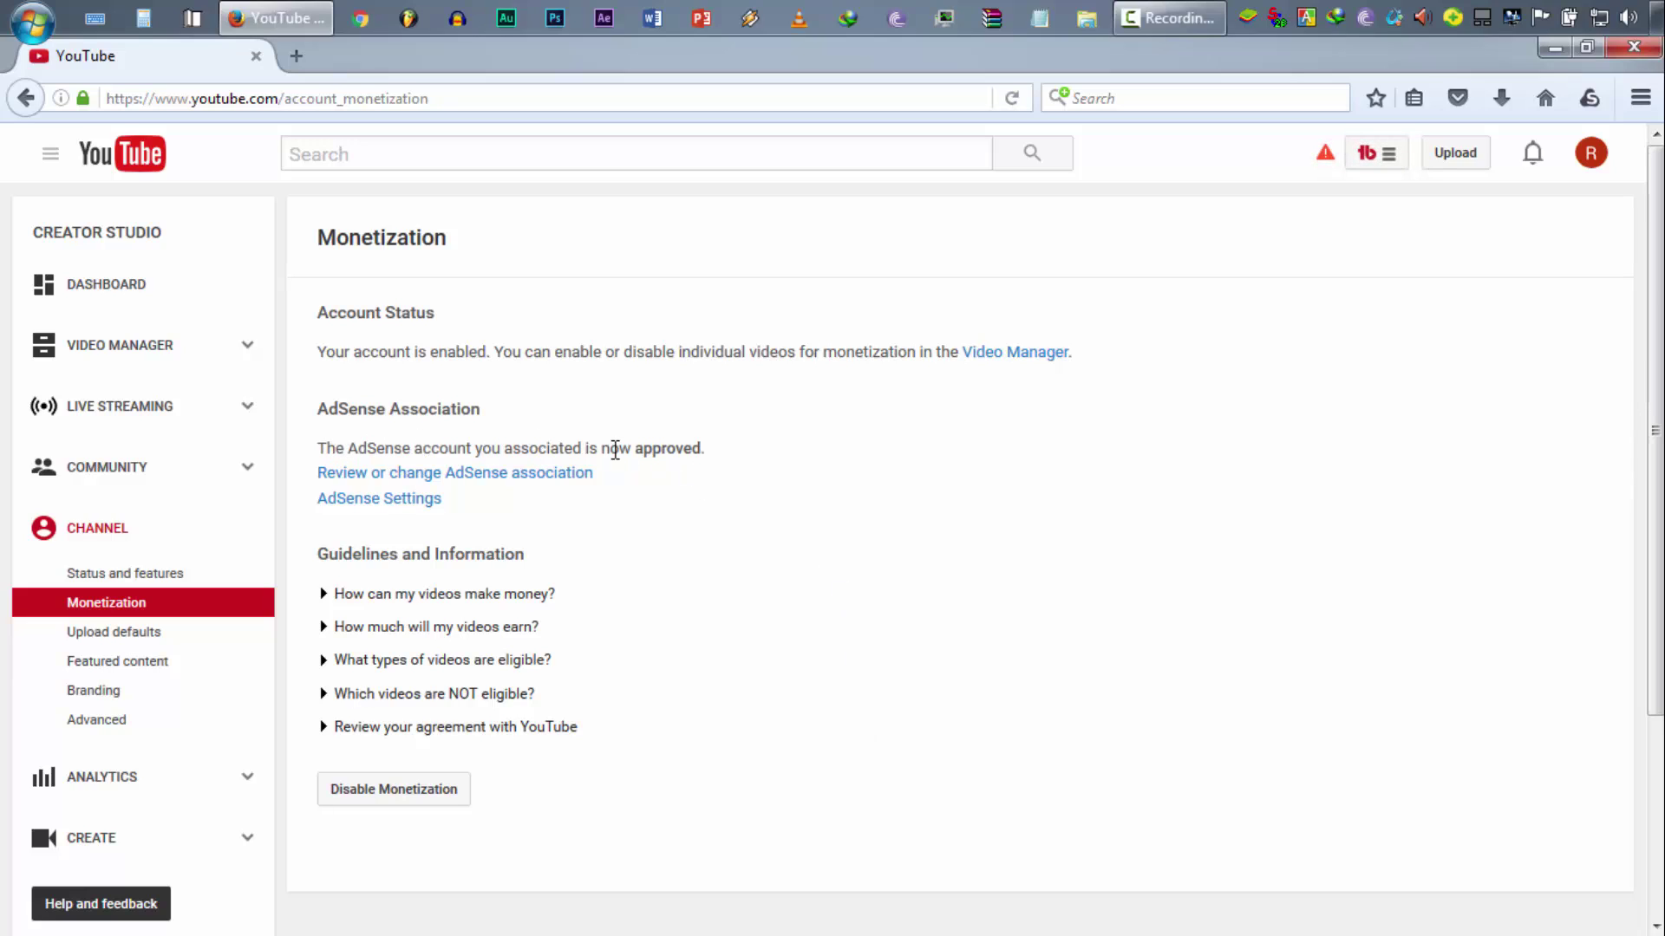
Step: Check the status line of the AdSense association on the Monetization page
{"action": "double_click", "coordinate": [668, 446]}
{"action": "left_click_drag", "start_coordinate": [668, 445], "coordinate": [316, 447]}
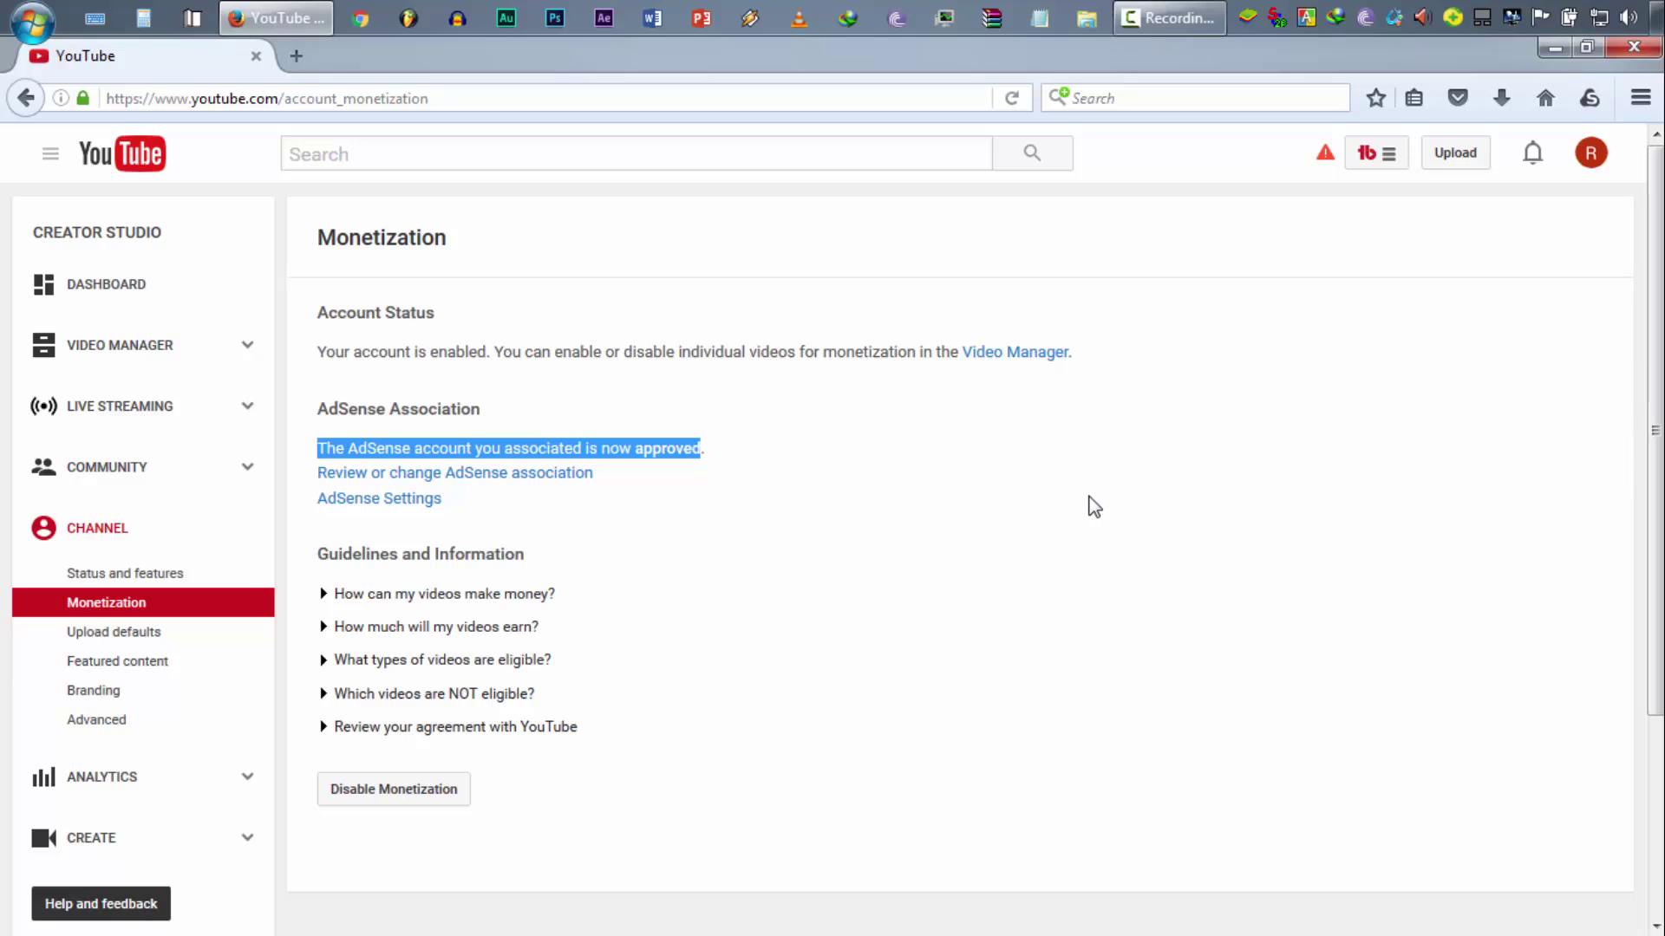
{"action": "left_click", "coordinate": [960, 515]}
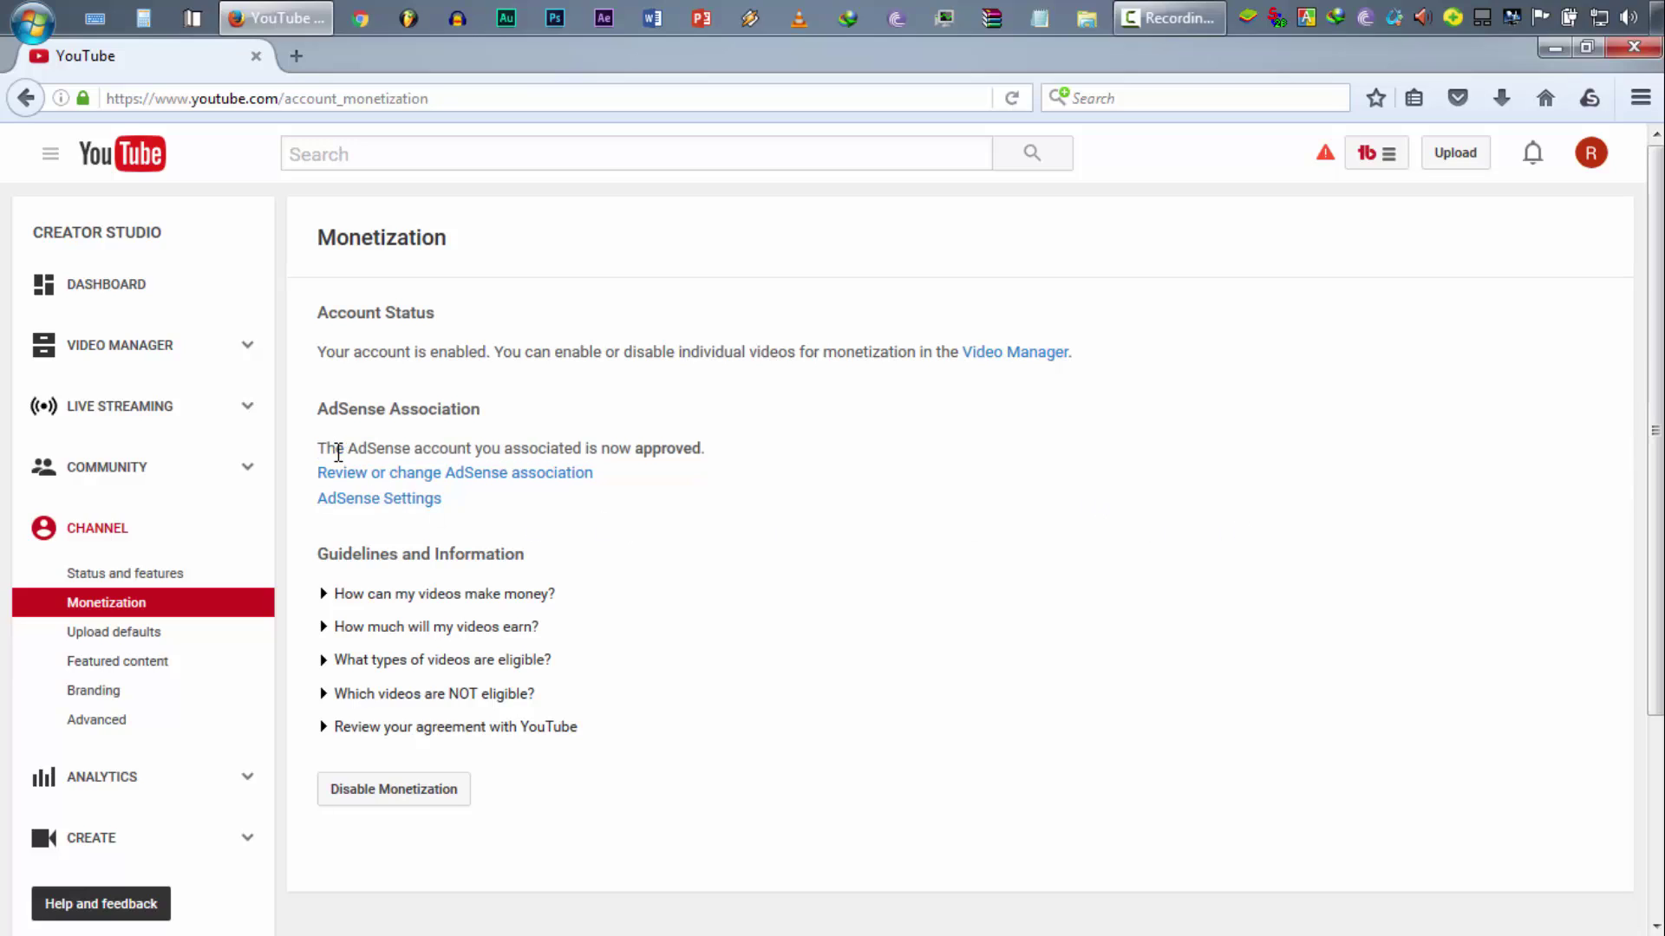